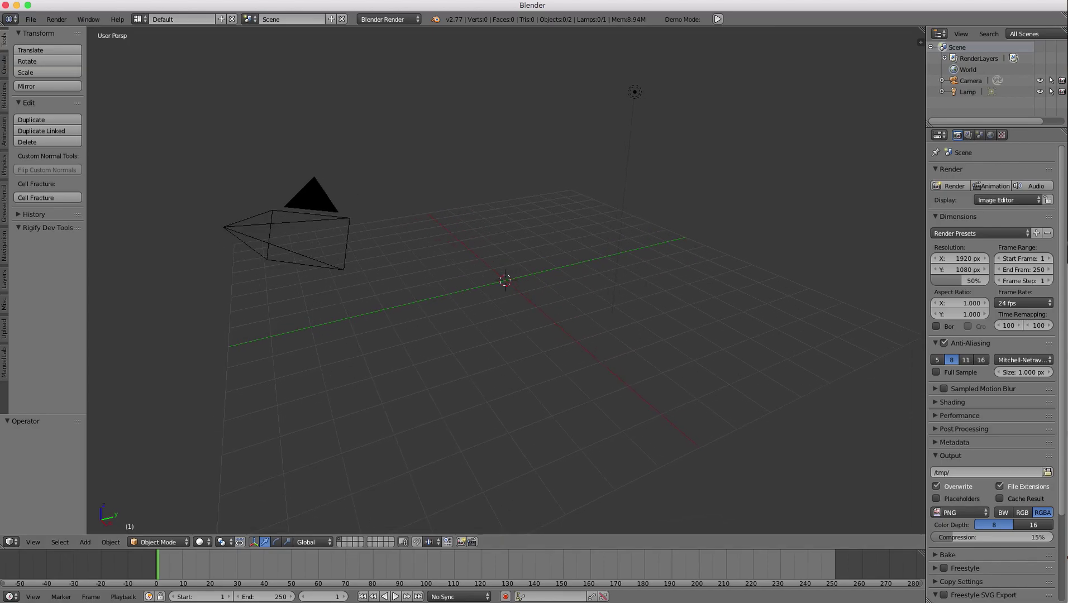
Switch to the browser to view the Manuel Bastioni Lab user guide, and return to Blender.
{"action": "key", "text": "super+Tab"}
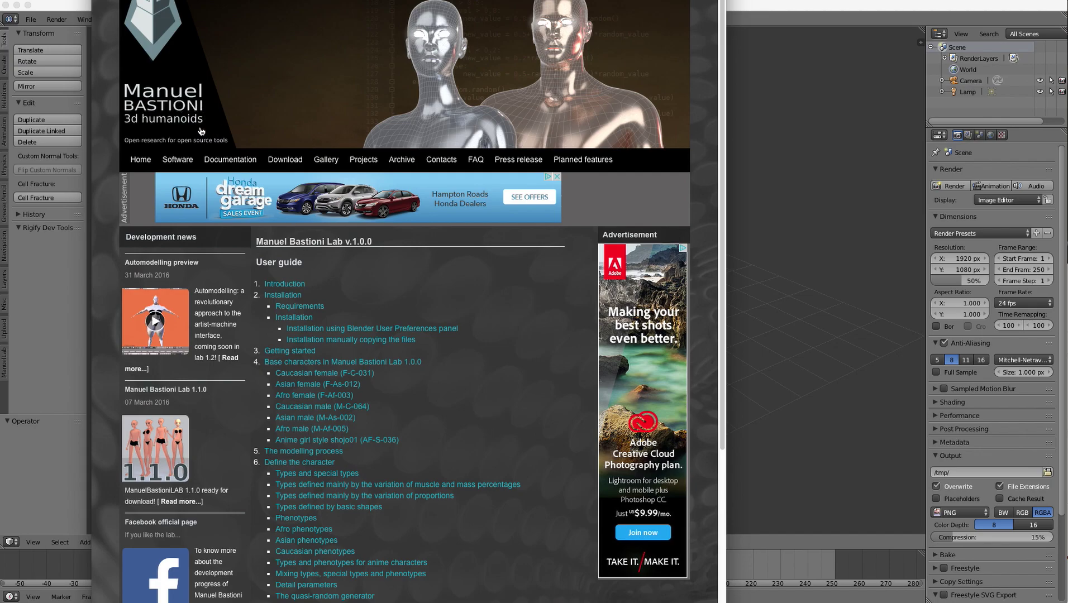
{"action": "left_click", "coordinate": [790, 22]}
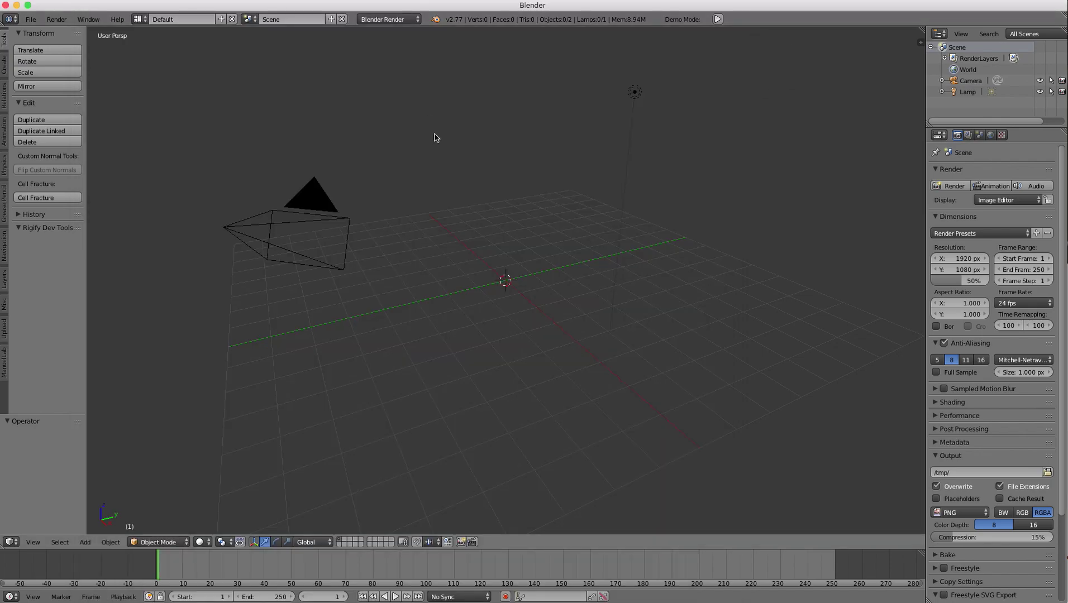
Search the add-ons in the user preferences for "manuel" to check the Manuel Bastioni Lab add-on, and close the preferences.
{"action": "left_click", "coordinate": [31, 19]}
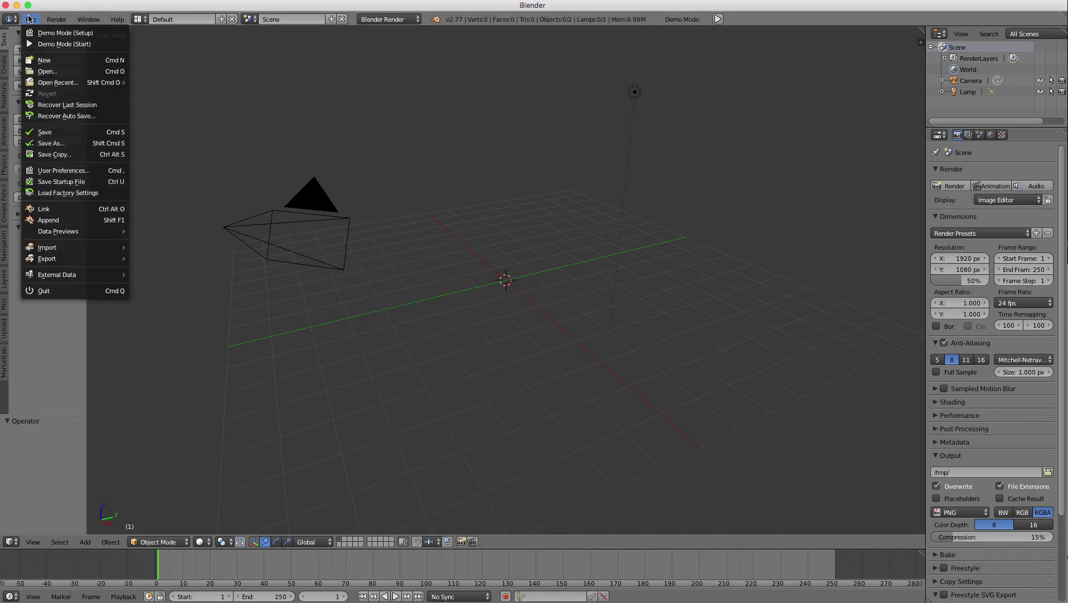
{"action": "left_click", "coordinate": [88, 171]}
{"action": "left_click_drag", "start_coordinate": [153, 31], "coordinate": [227, 51]}
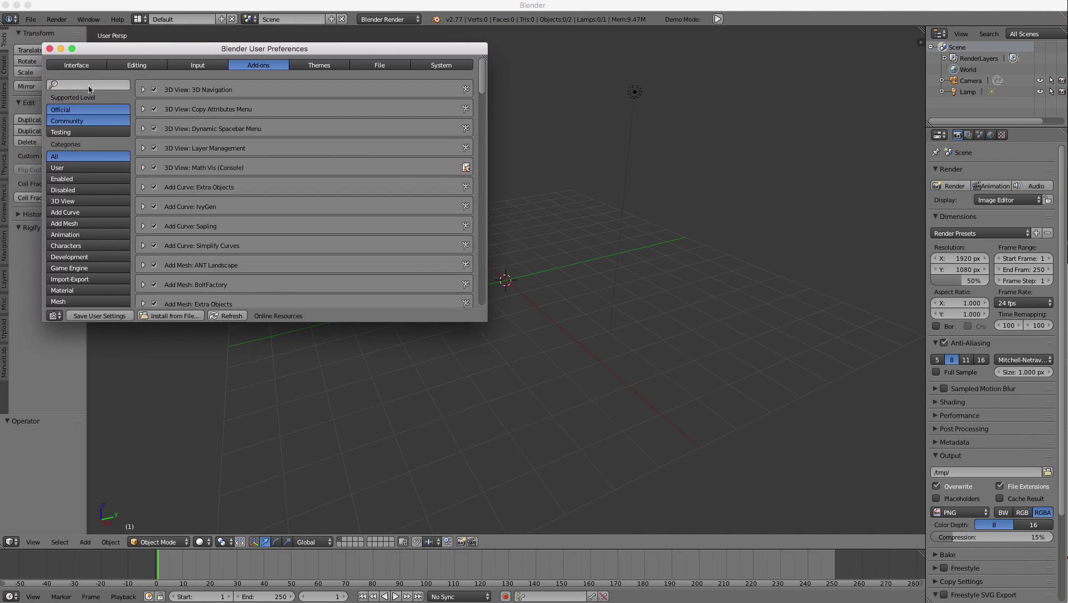
{"action": "left_click", "coordinate": [88, 85]}
{"action": "type", "text": "manuel"}
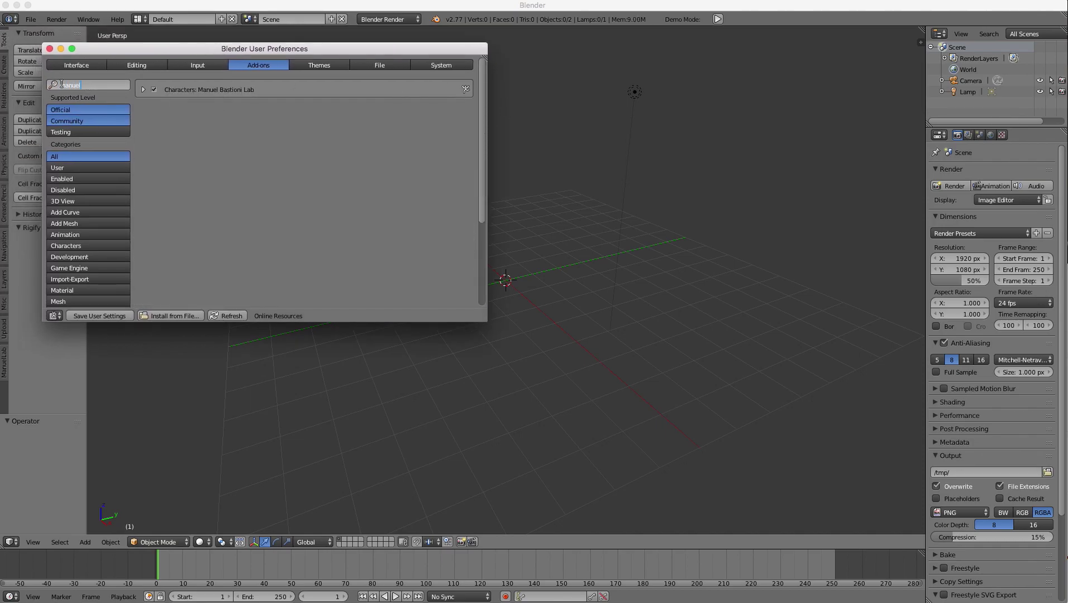
{"action": "left_click", "coordinate": [49, 48]}
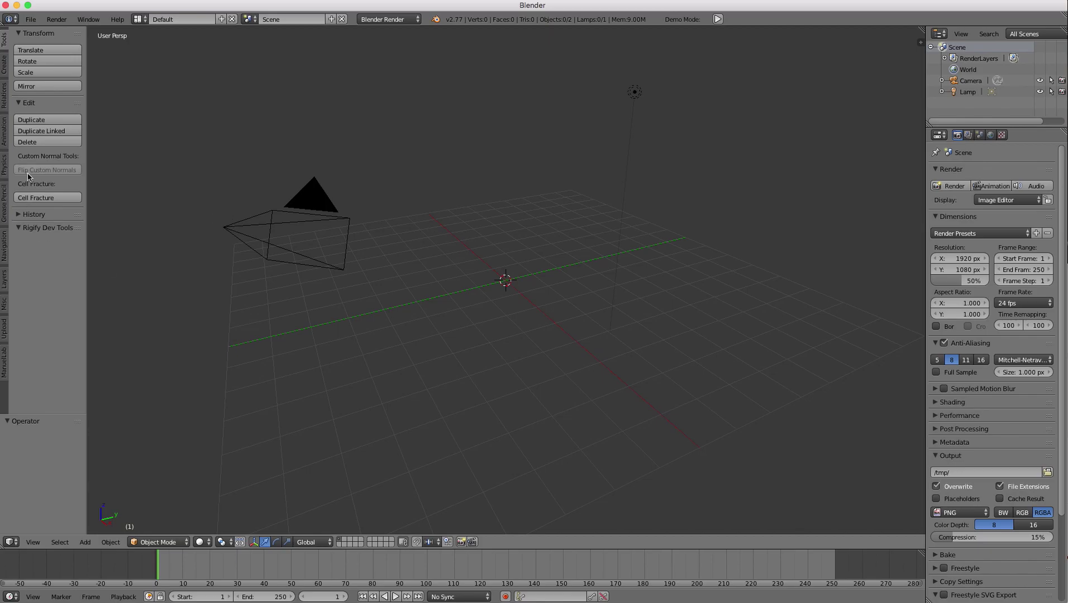
Show the widened ManuelLab tools and initialize a Caucasian female character.
{"action": "left_click", "coordinate": [5, 364]}
{"action": "left_click_drag", "start_coordinate": [85, 267], "coordinate": [245, 256]}
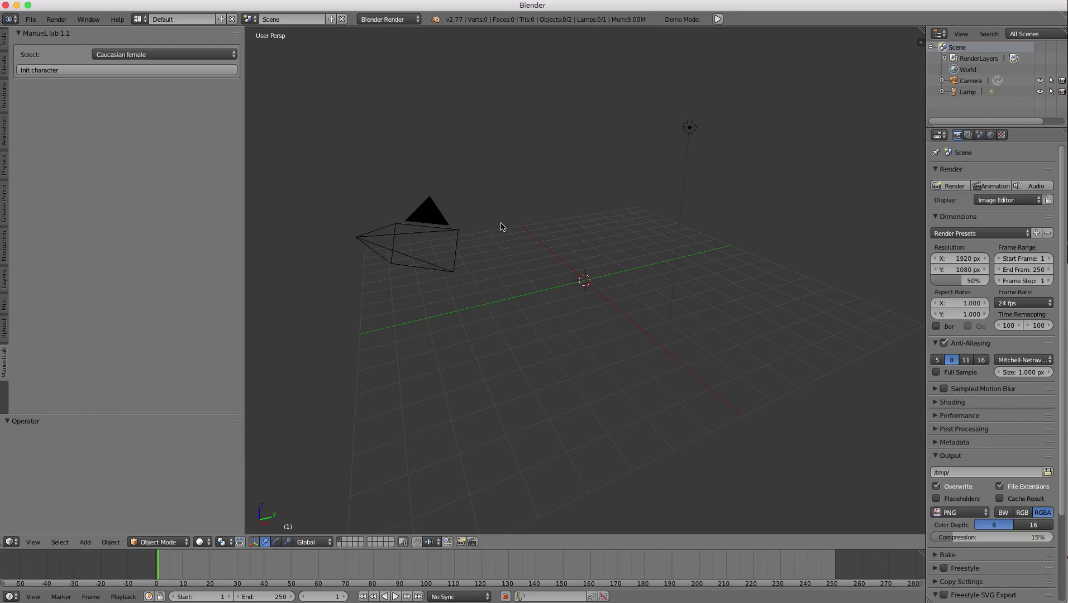
{"action": "left_click", "coordinate": [148, 53]}
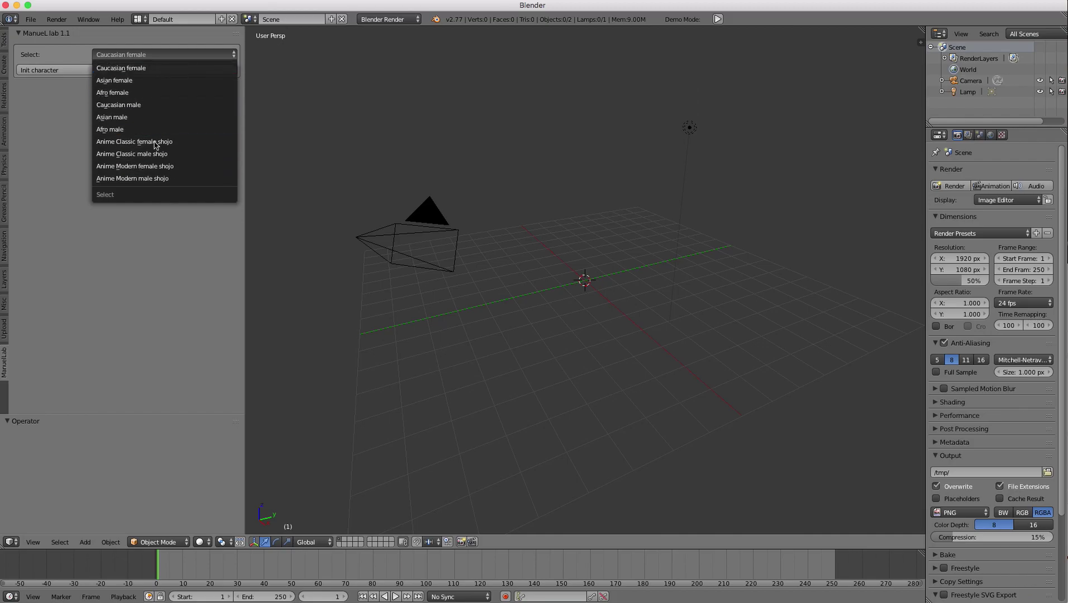
{"action": "left_click", "coordinate": [144, 69]}
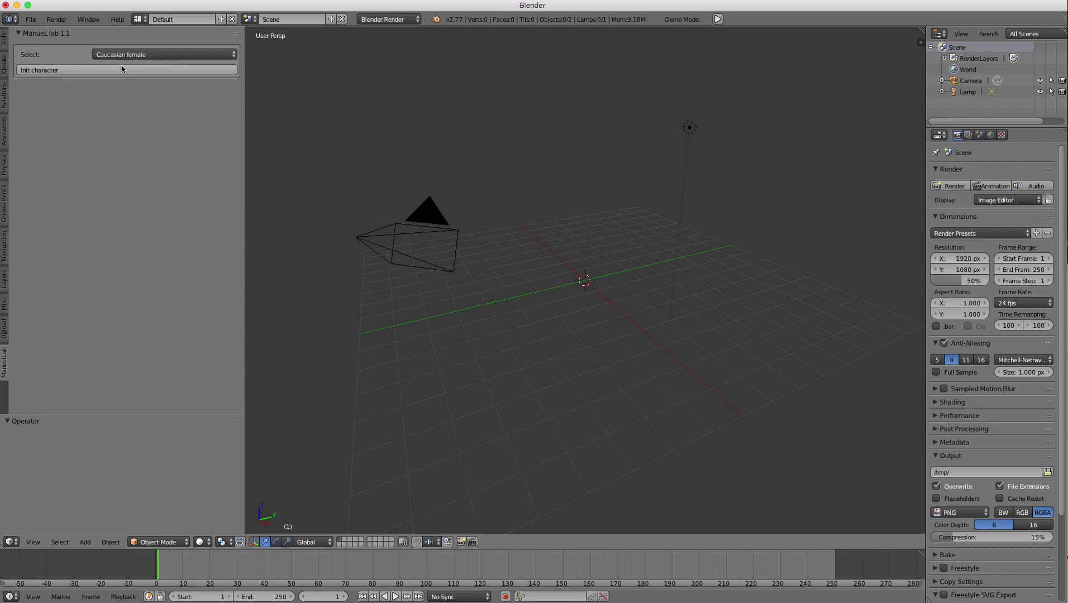
{"action": "left_click", "coordinate": [94, 73]}
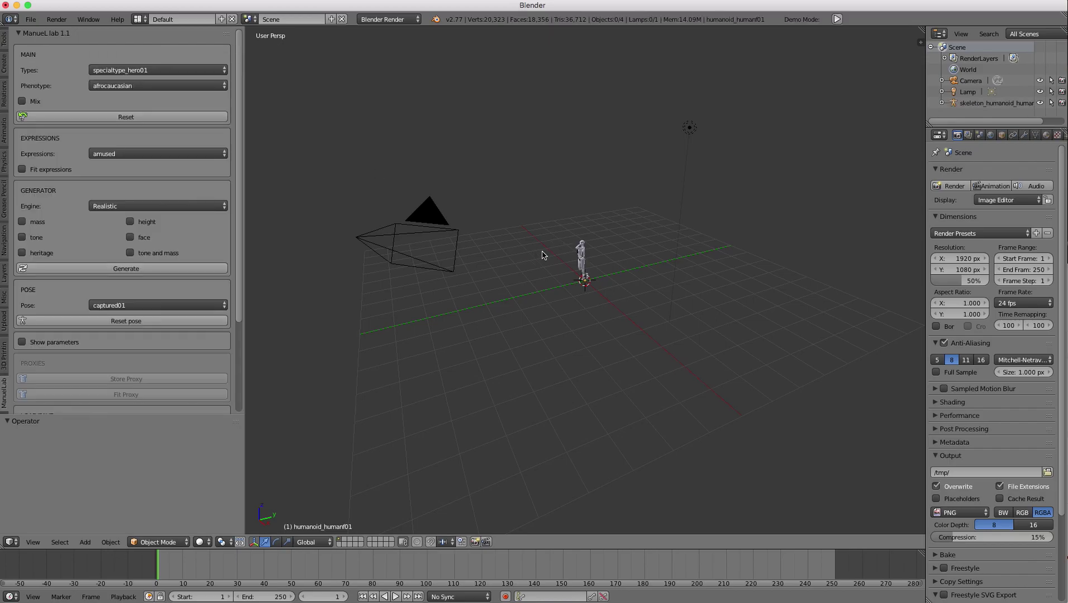
Select the new humanoid mesh and frame it in the 3D view.
{"action": "middle_click_drag", "start_coordinate": [544, 256], "coordinate": [665, 243]}
{"action": "right_click", "coordinate": [582, 252]}
{"action": "key", "text": "KP_Decimal"}
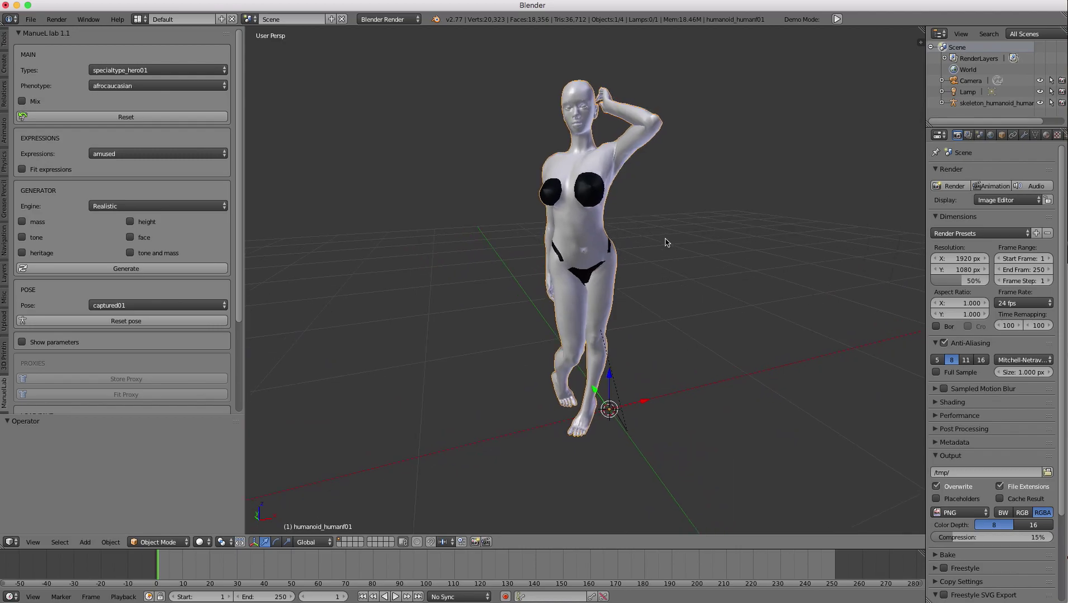
{"action": "middle_click_drag", "start_coordinate": [582, 246], "coordinate": [564, 250]}
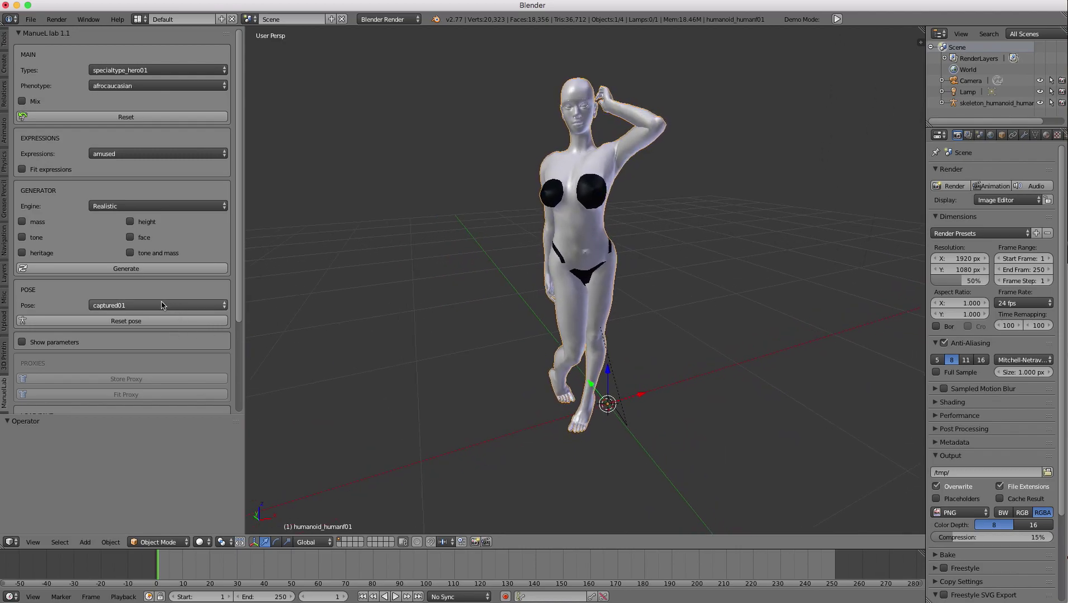
Try the flying01, glamour02 and standing01 poses on the character.
{"action": "left_click", "coordinate": [153, 310]}
{"action": "left_click", "coordinate": [104, 280]}
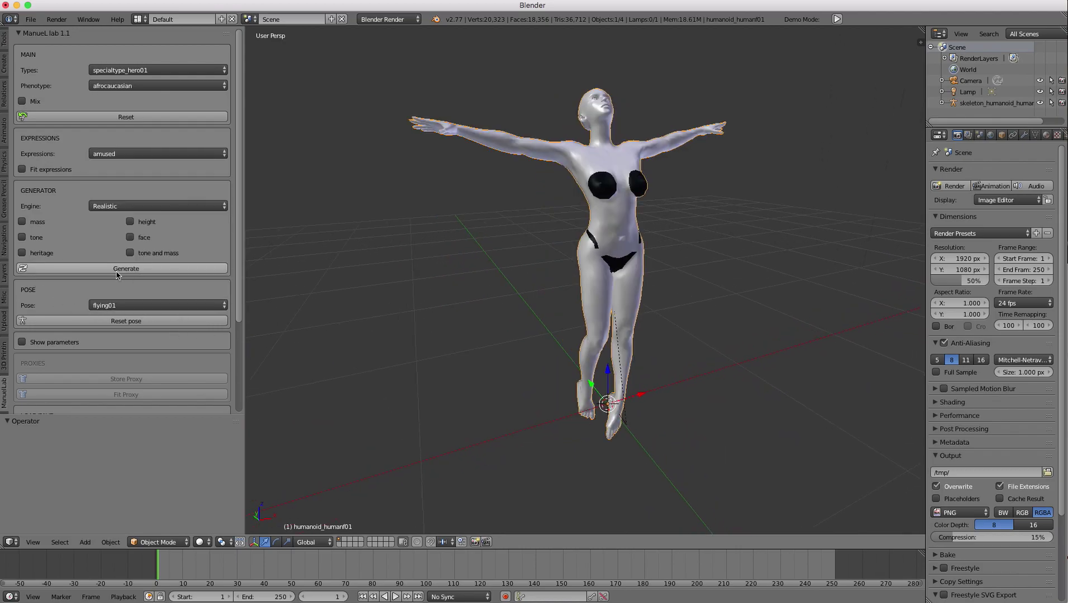
{"action": "left_click", "coordinate": [173, 306]}
{"action": "left_click", "coordinate": [107, 245]}
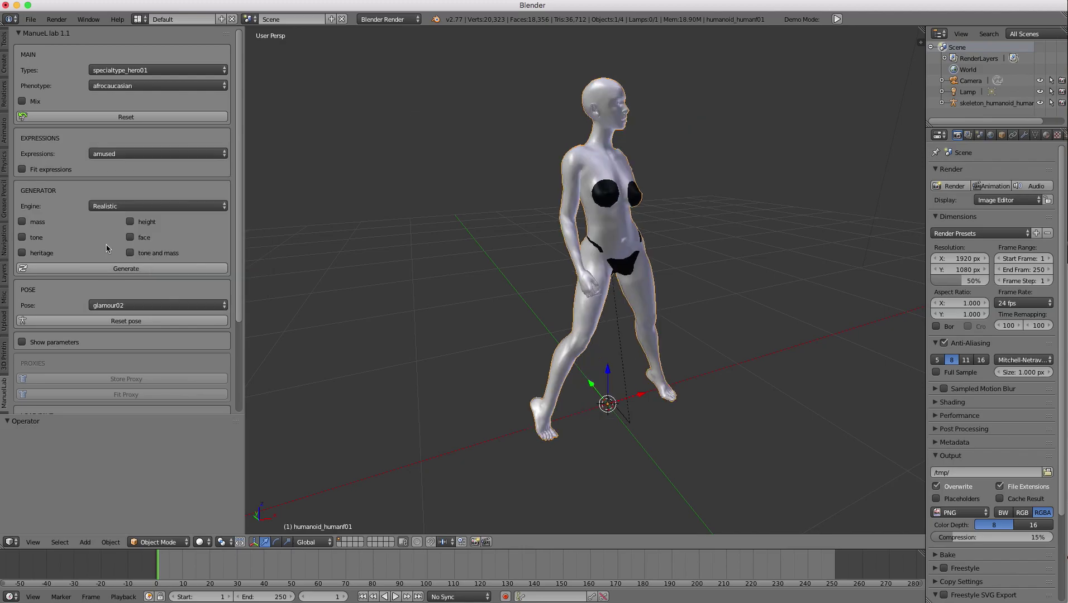
{"action": "left_click", "coordinate": [157, 308]}
{"action": "left_click", "coordinate": [185, 256]}
Set the character's pose to t-pose.
{"action": "middle_click_drag", "start_coordinate": [483, 292], "coordinate": [423, 283]}
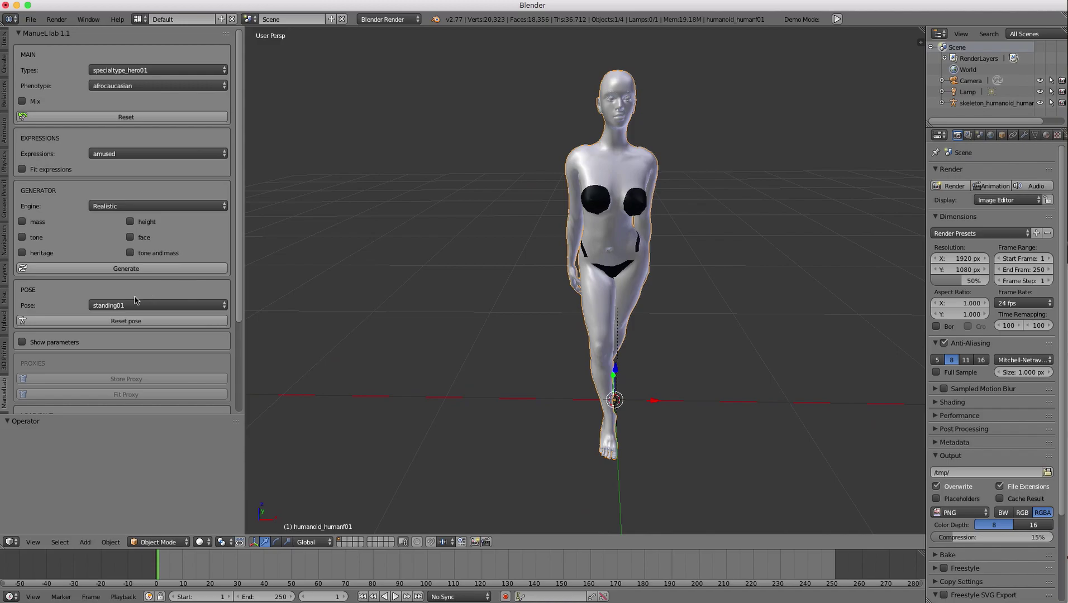
{"action": "left_click", "coordinate": [142, 308]}
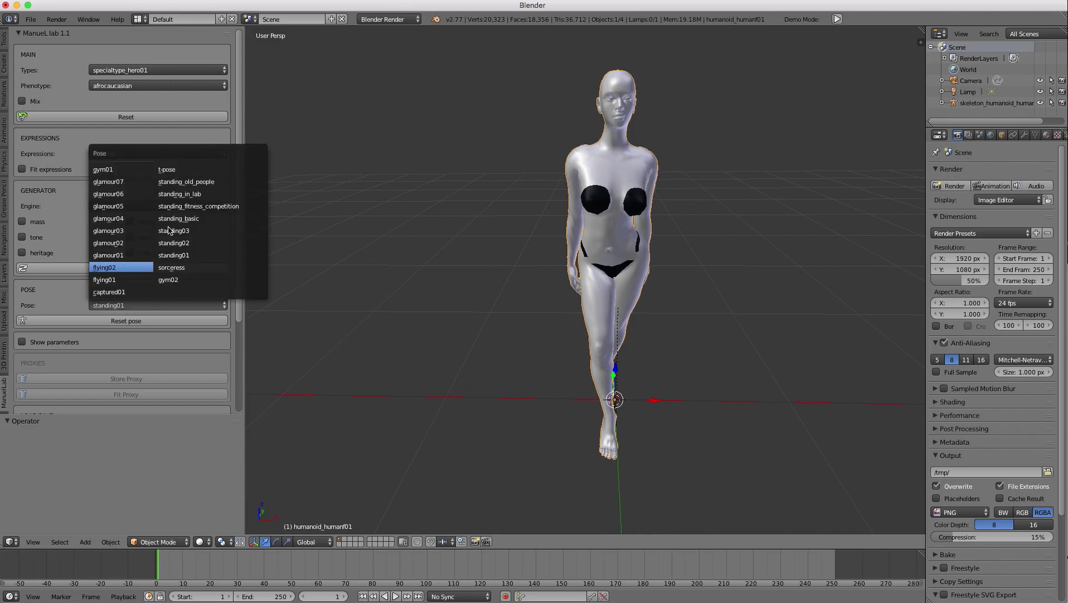
{"action": "left_click", "coordinate": [176, 169]}
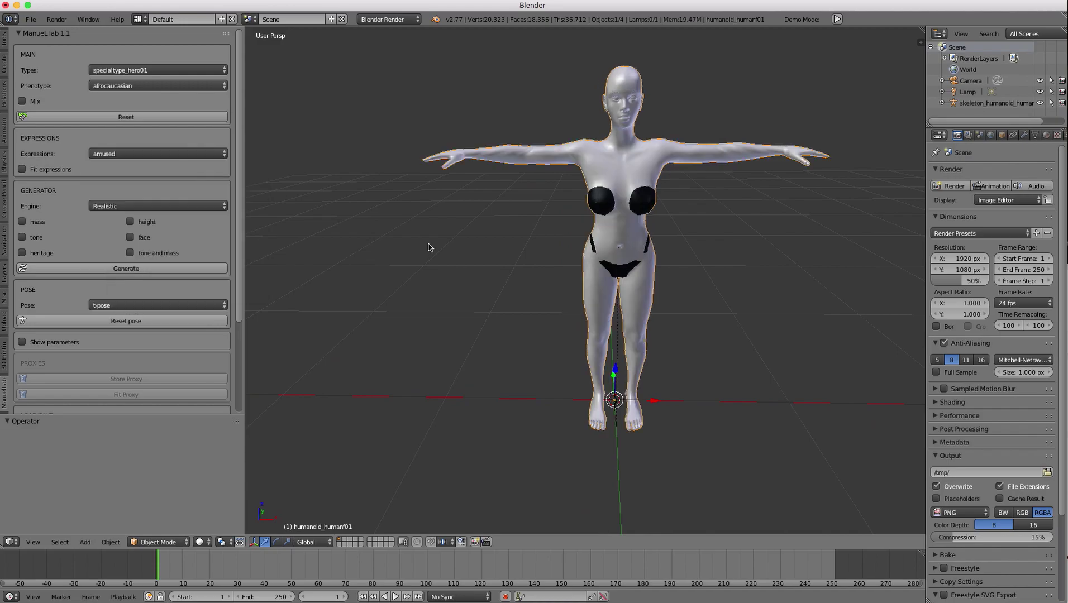
Display the humanoid skeleton's bones as Stick and toggle X-Ray to view them through the body, leaving X-Ray off.
{"action": "middle_click_drag", "start_coordinate": [429, 246], "coordinate": [640, 218]}
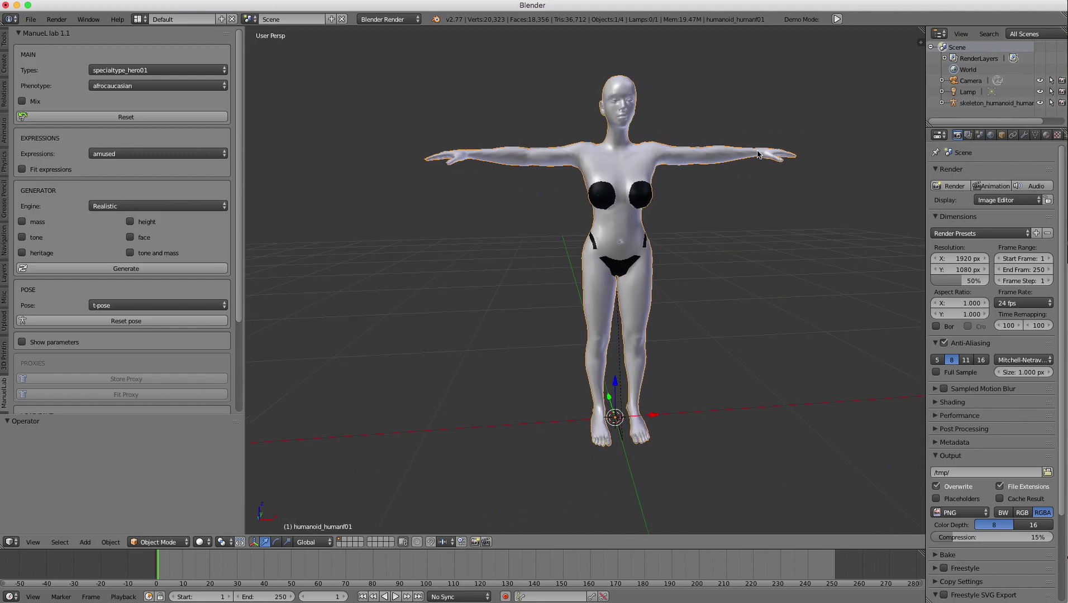
{"action": "left_click", "coordinate": [964, 104]}
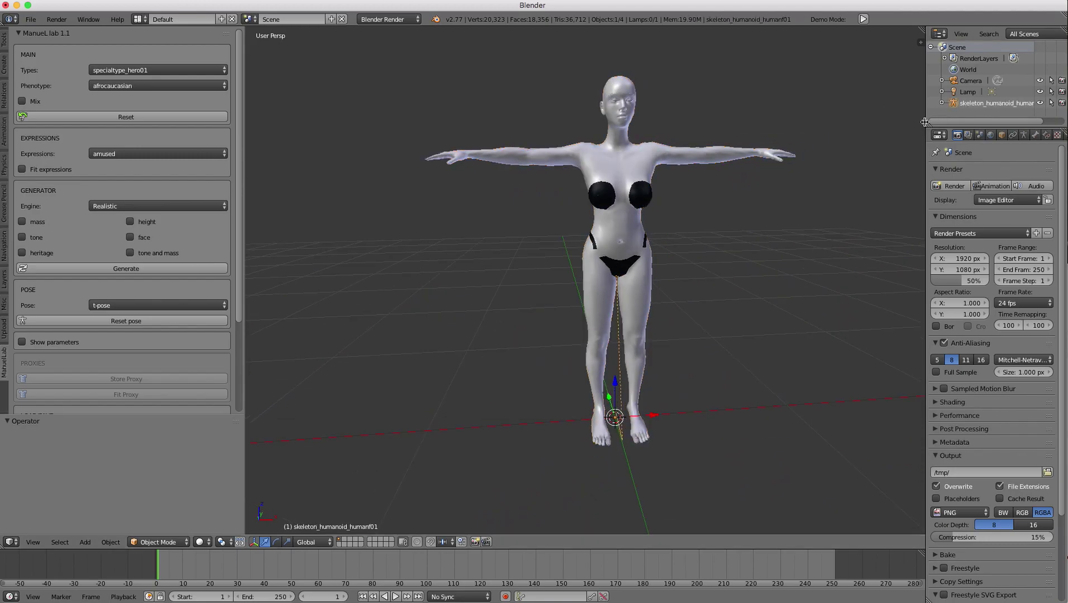
{"action": "left_click_drag", "start_coordinate": [924, 122], "coordinate": [840, 122]}
{"action": "left_click", "coordinate": [937, 135]}
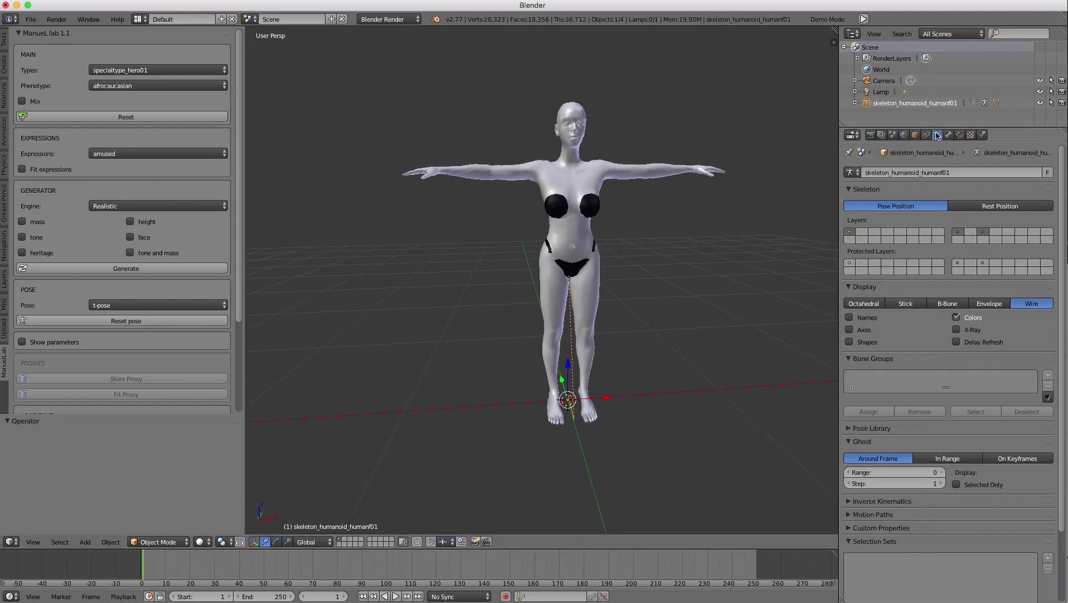
{"action": "left_click", "coordinate": [911, 306]}
{"action": "left_click", "coordinate": [964, 330]}
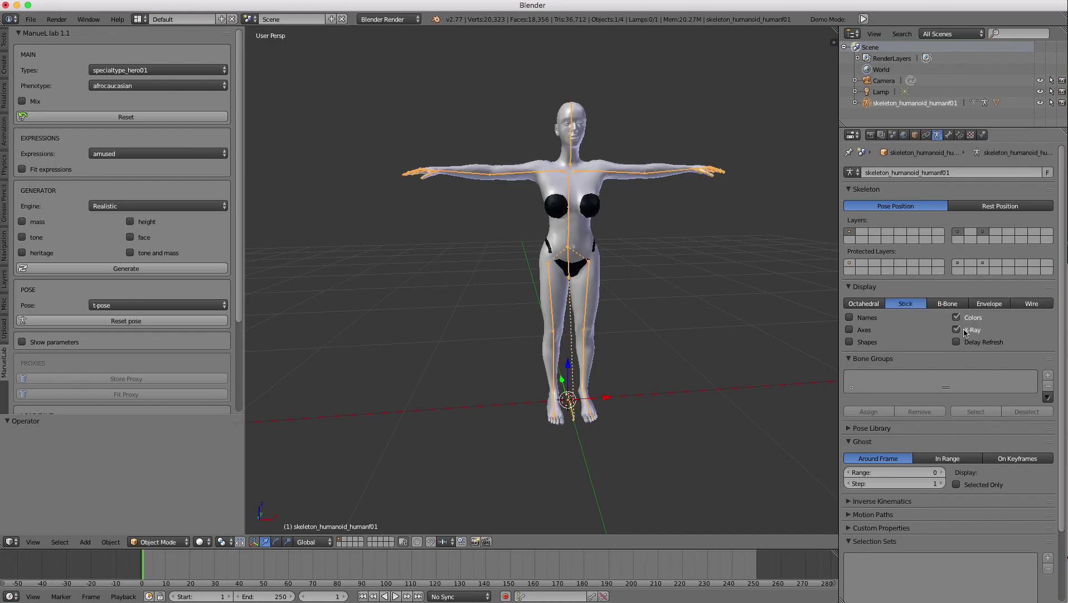
{"action": "left_click", "coordinate": [964, 330]}
{"action": "left_click", "coordinate": [964, 331]}
{"action": "left_click", "coordinate": [965, 331]}
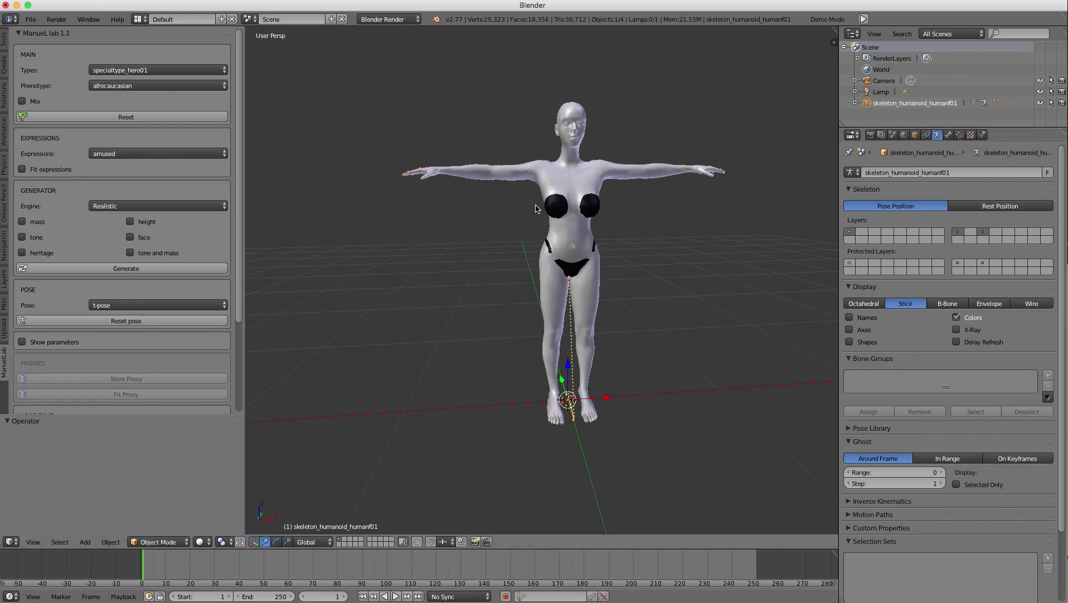
Select the humanoid mesh, show its object data, and look through the ManuelLab character options.
{"action": "right_click", "coordinate": [631, 163]}
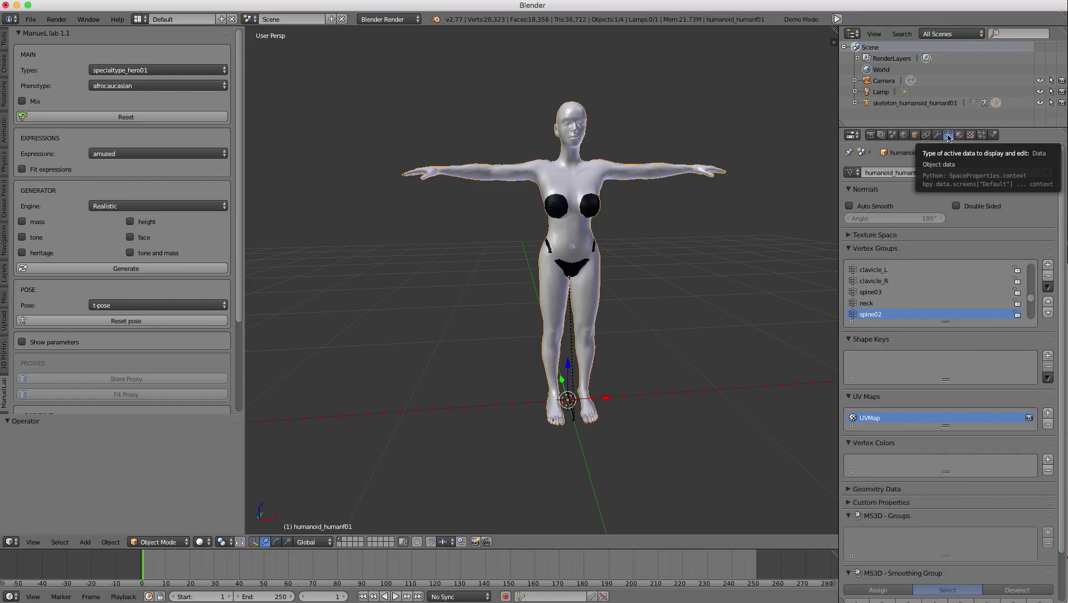
{"action": "scroll", "coordinate": [578, 236], "scroll_direction": "up", "scroll_amount": 1}
{"action": "scroll", "coordinate": [157, 248], "scroll_direction": "down", "scroll_amount": 5}
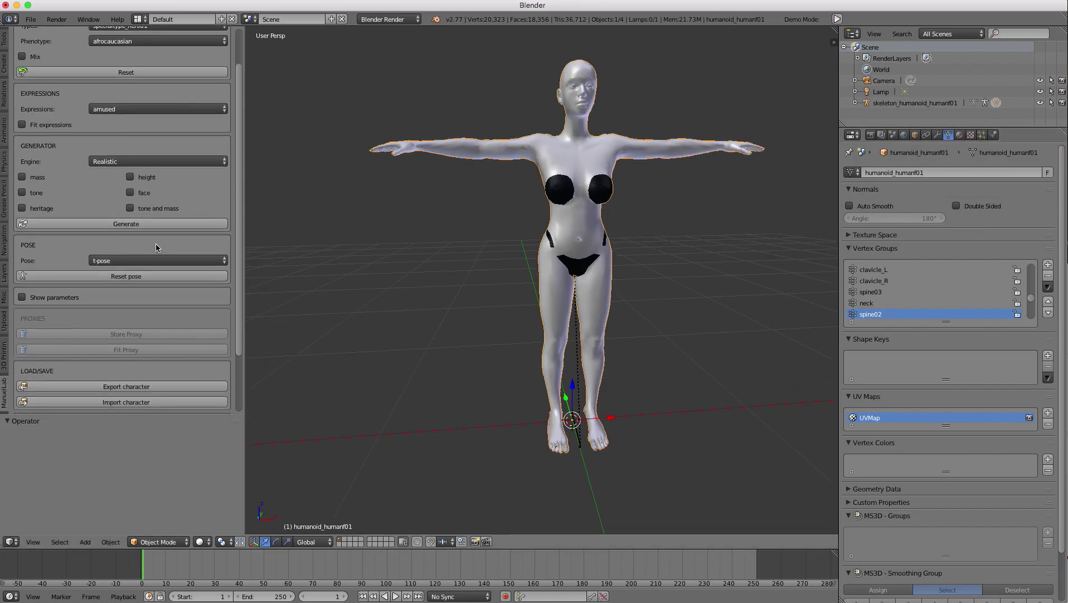
{"action": "scroll", "coordinate": [157, 250], "scroll_direction": "down", "scroll_amount": 1}
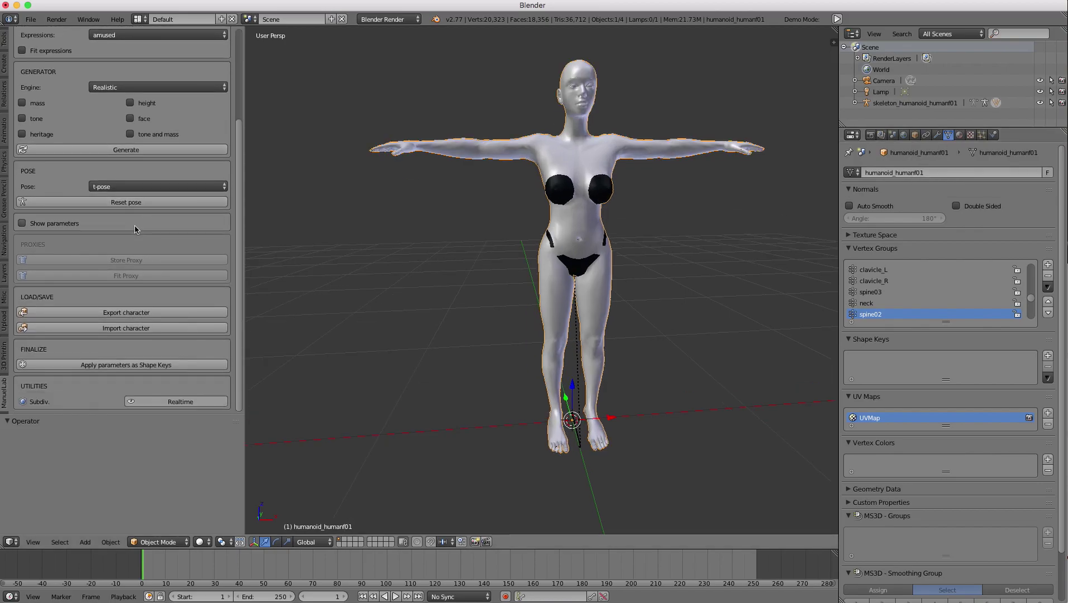
{"action": "scroll", "coordinate": [195, 212], "scroll_direction": "up", "scroll_amount": 2}
{"action": "scroll", "coordinate": [196, 211], "scroll_direction": "up", "scroll_amount": 4}
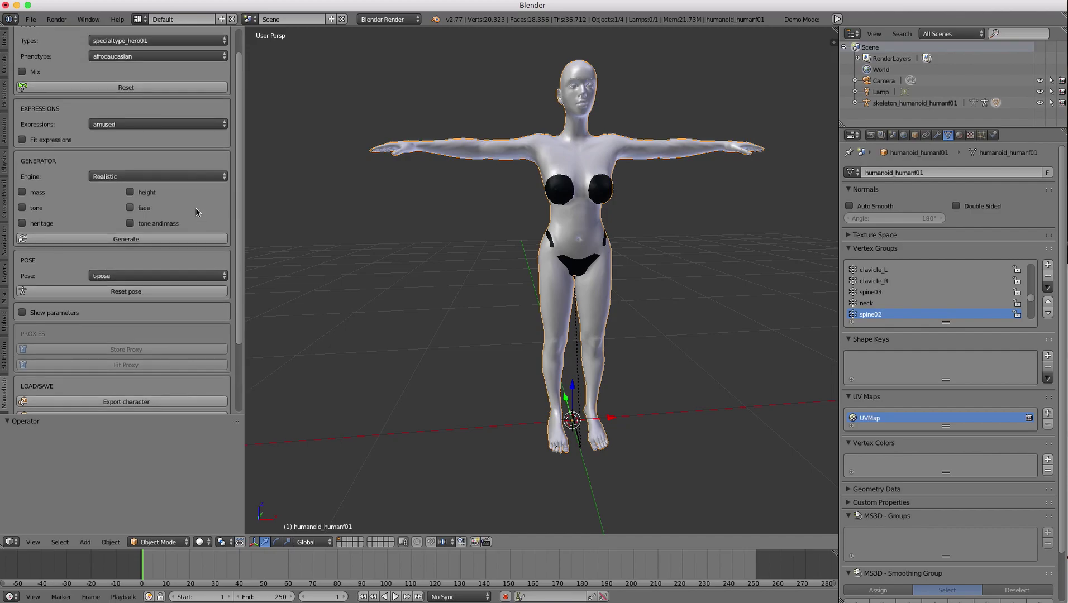
{"action": "scroll", "coordinate": [527, 174], "scroll_direction": "up", "scroll_amount": 8}
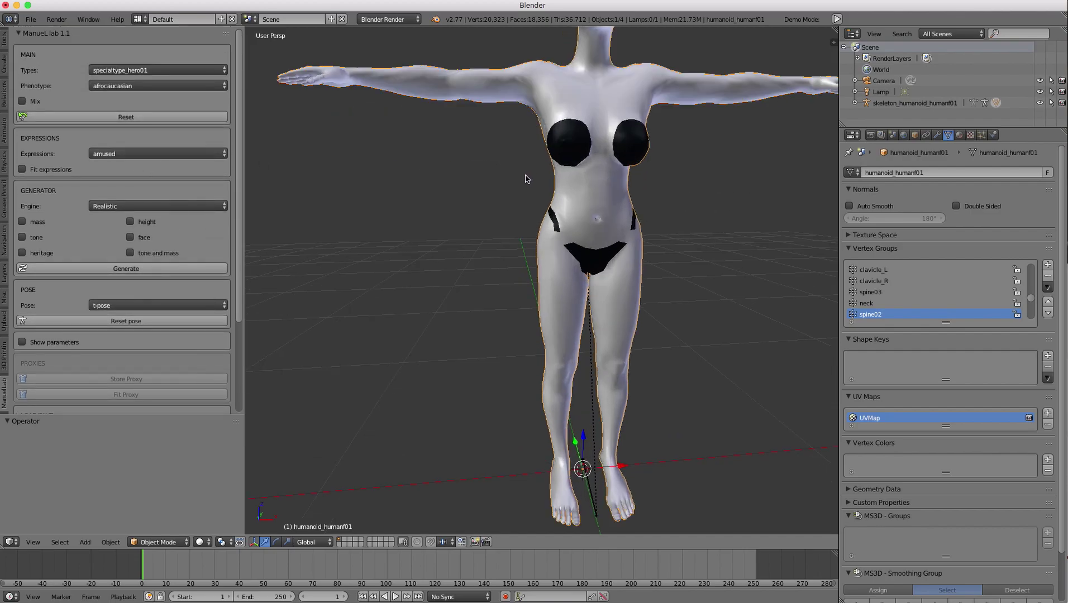
Try the anxious, attentive and crying facial expressions on the character, viewing the face up close.
{"action": "middle_click_drag", "start_coordinate": [534, 289], "coordinate": [562, 298], "text": "shift"}
{"action": "scroll", "coordinate": [563, 299], "scroll_direction": "up", "scroll_amount": 1}
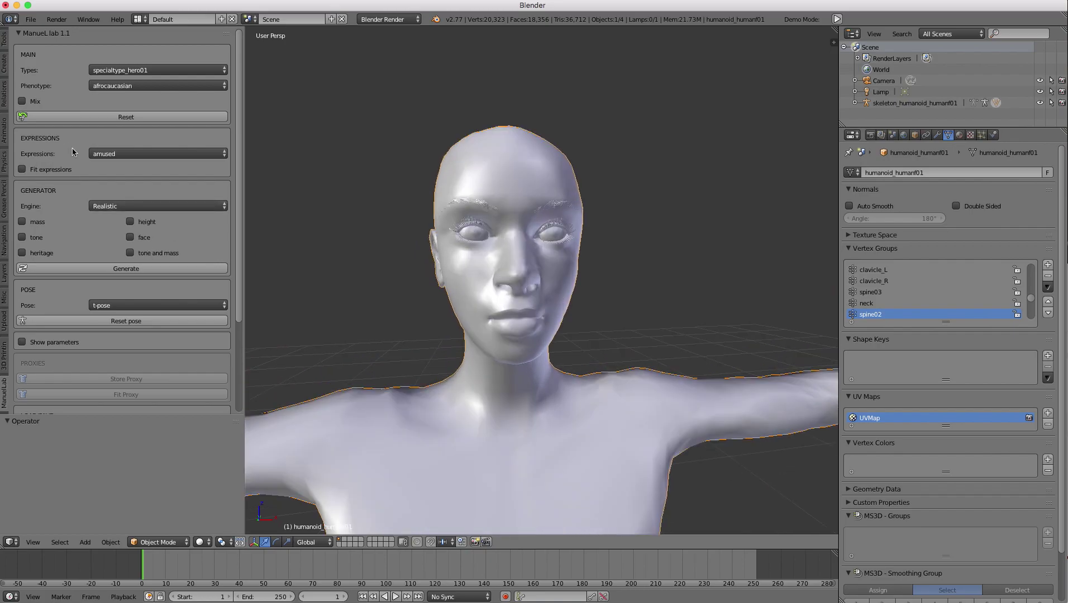
{"action": "left_click", "coordinate": [115, 152]}
{"action": "left_click", "coordinate": [111, 182]}
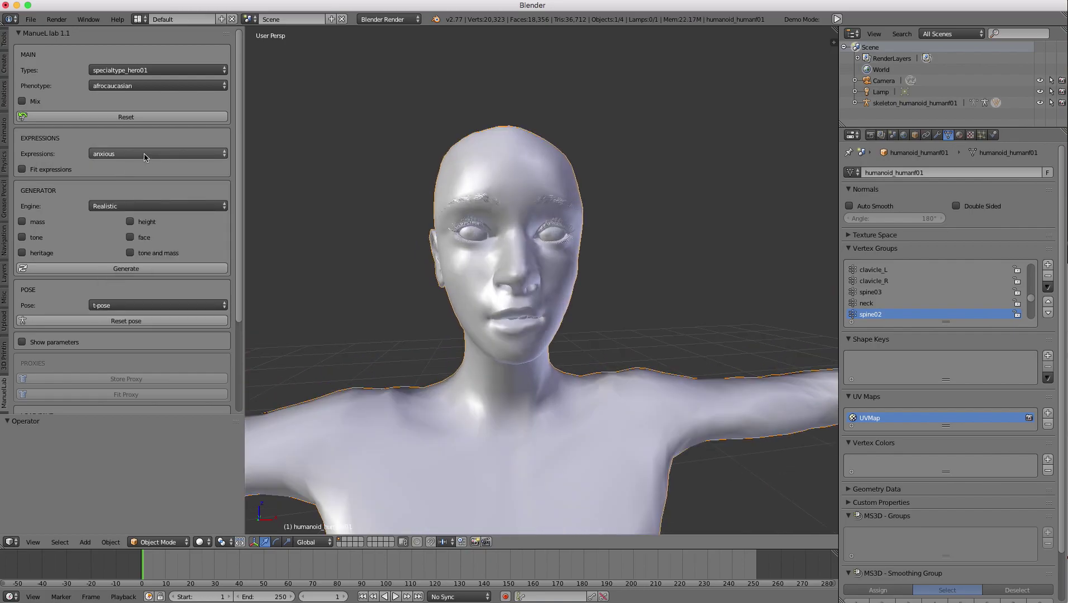
{"action": "left_click", "coordinate": [133, 153]}
{"action": "left_click", "coordinate": [125, 202]}
{"action": "left_click", "coordinate": [137, 154]}
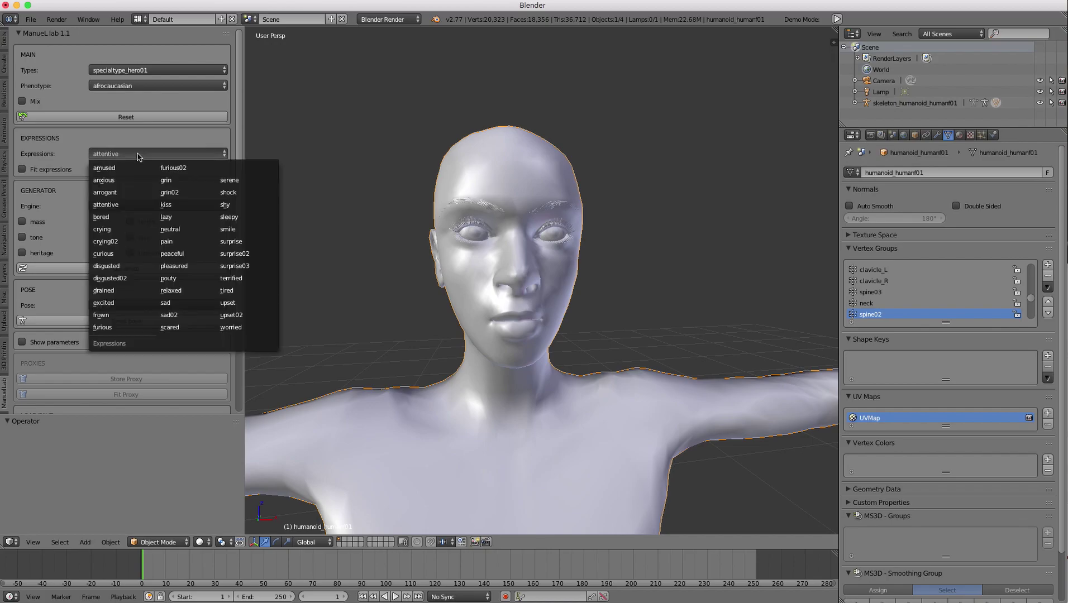
{"action": "left_click", "coordinate": [119, 233]}
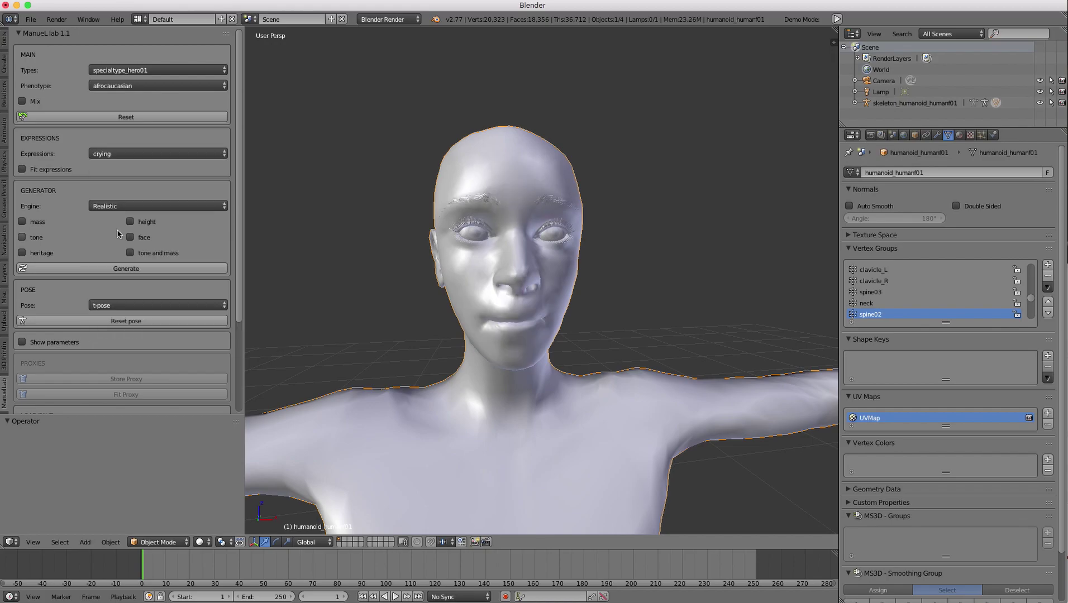
Try the grin02, grin, furious02 and shock facial expressions on the character.
{"action": "left_click", "coordinate": [141, 154]}
{"action": "left_click", "coordinate": [177, 191]}
{"action": "left_click", "coordinate": [172, 155]}
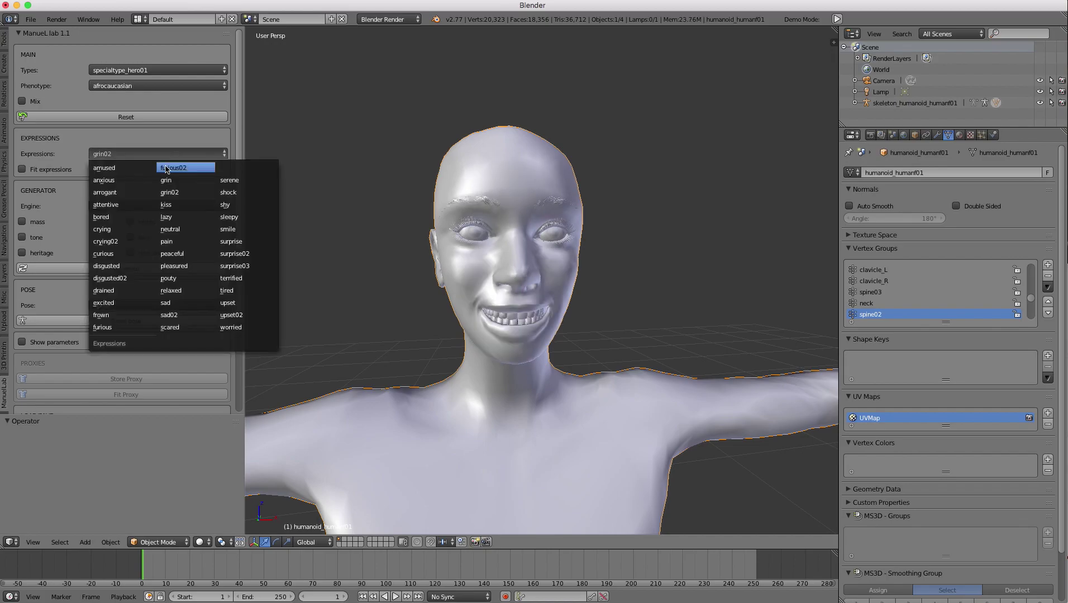
{"action": "left_click", "coordinate": [168, 180]}
{"action": "left_click", "coordinate": [173, 155]}
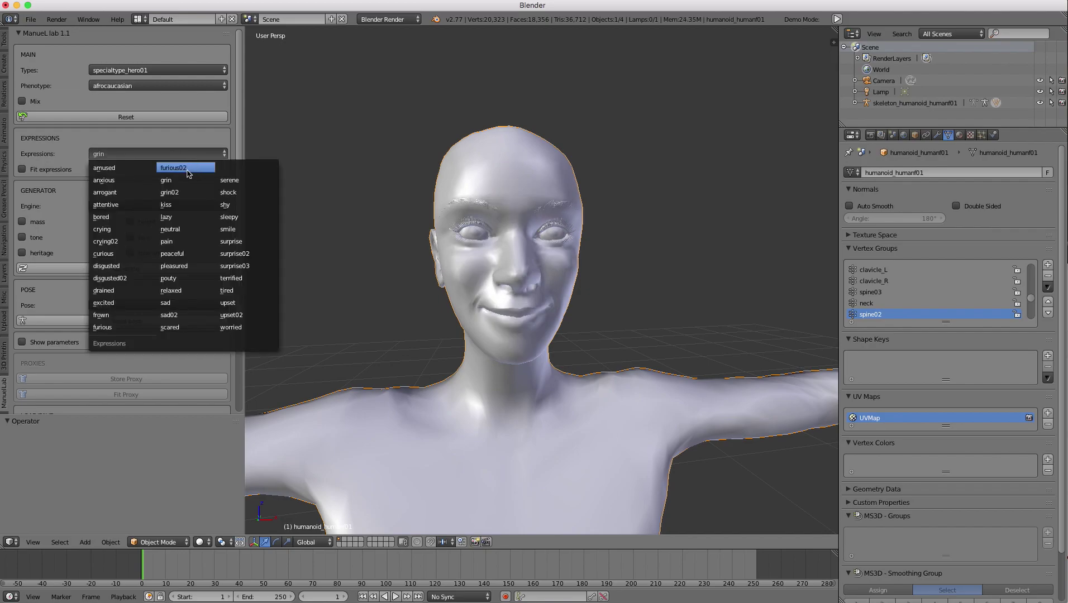
{"action": "left_click", "coordinate": [173, 168]}
{"action": "left_click", "coordinate": [173, 154]}
{"action": "left_click", "coordinate": [229, 192]}
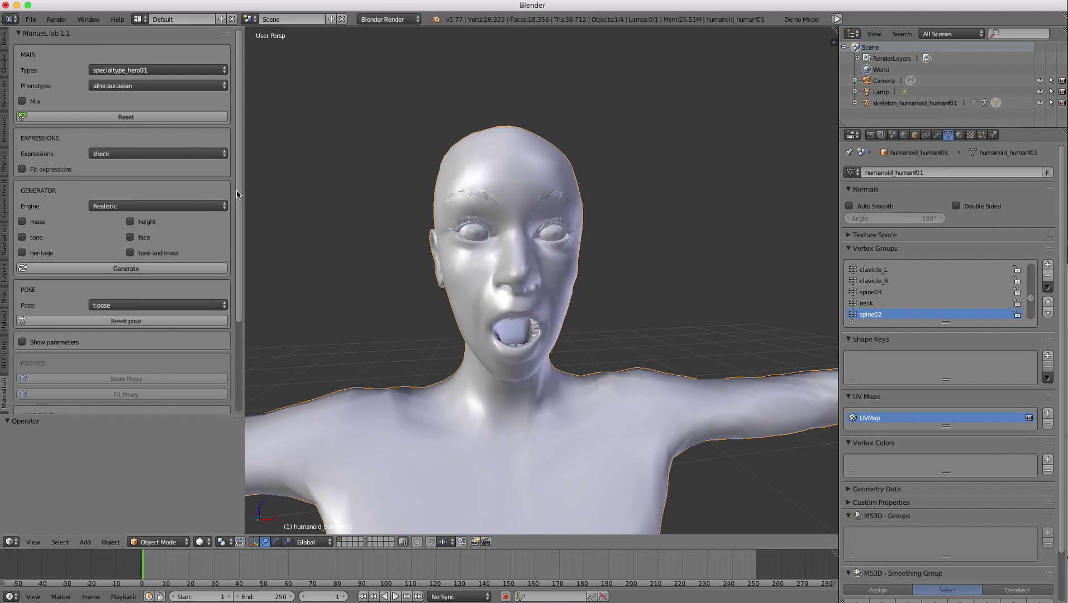
Set the character's facial expression to amused.
{"action": "left_click", "coordinate": [190, 155]}
{"action": "left_click", "coordinate": [116, 168]}
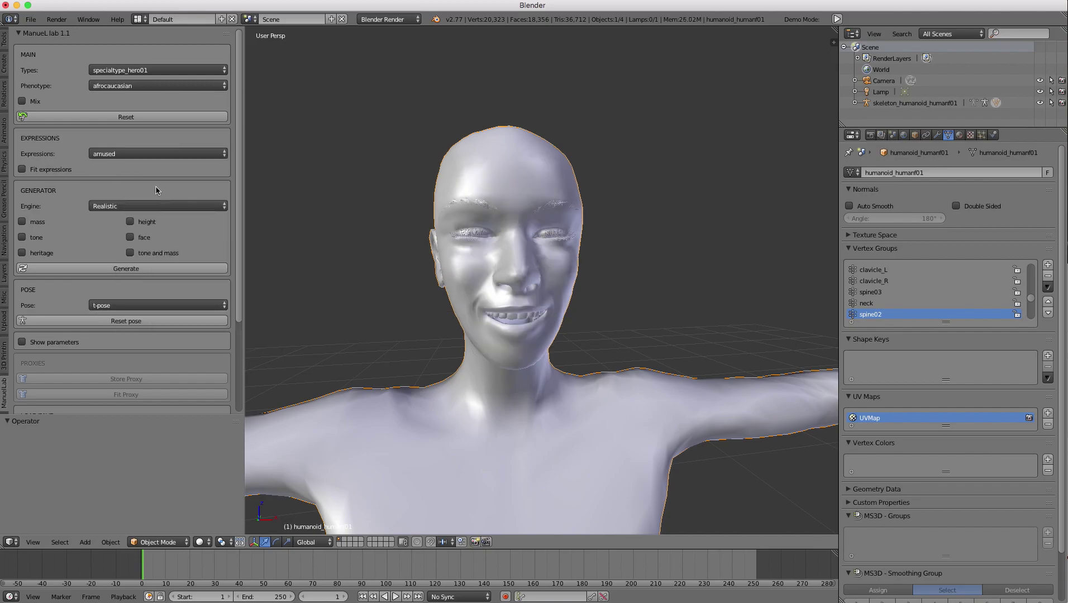
Set the character's facial expression to anxious and view the upper body.
{"action": "left_click", "coordinate": [135, 154]}
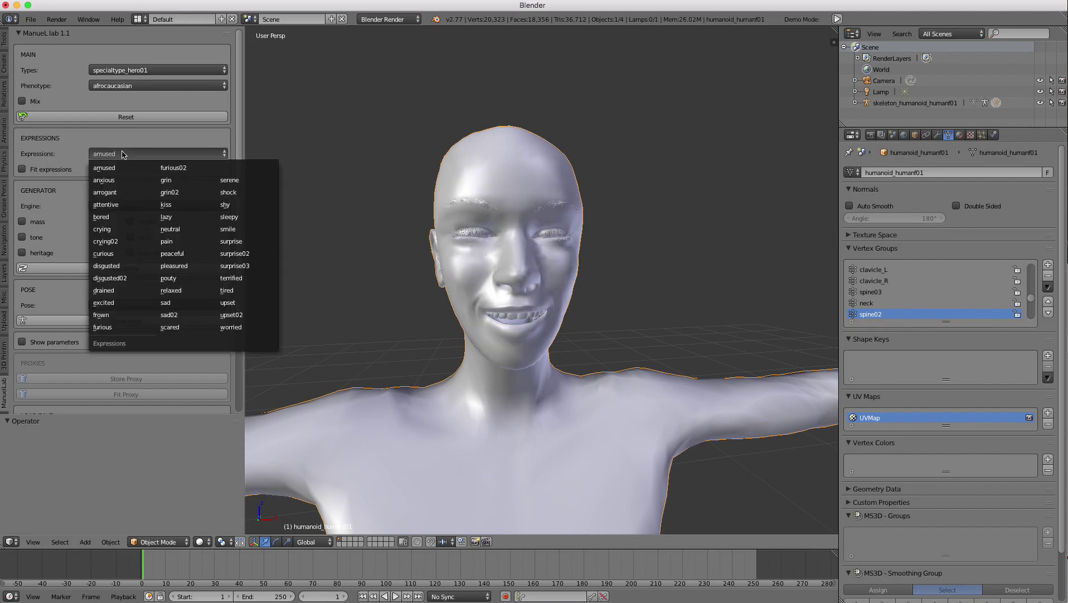
{"action": "left_click", "coordinate": [119, 180]}
{"action": "scroll", "coordinate": [463, 274], "scroll_direction": "down", "scroll_amount": 5}
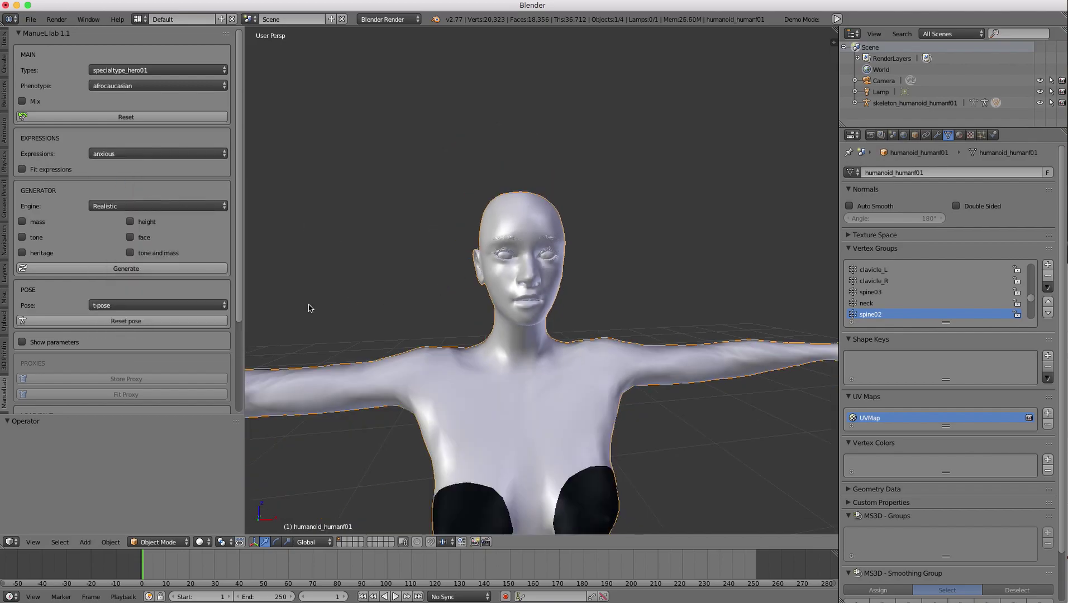
{"action": "middle_click_drag", "start_coordinate": [421, 272], "coordinate": [436, 266], "text": "shift"}
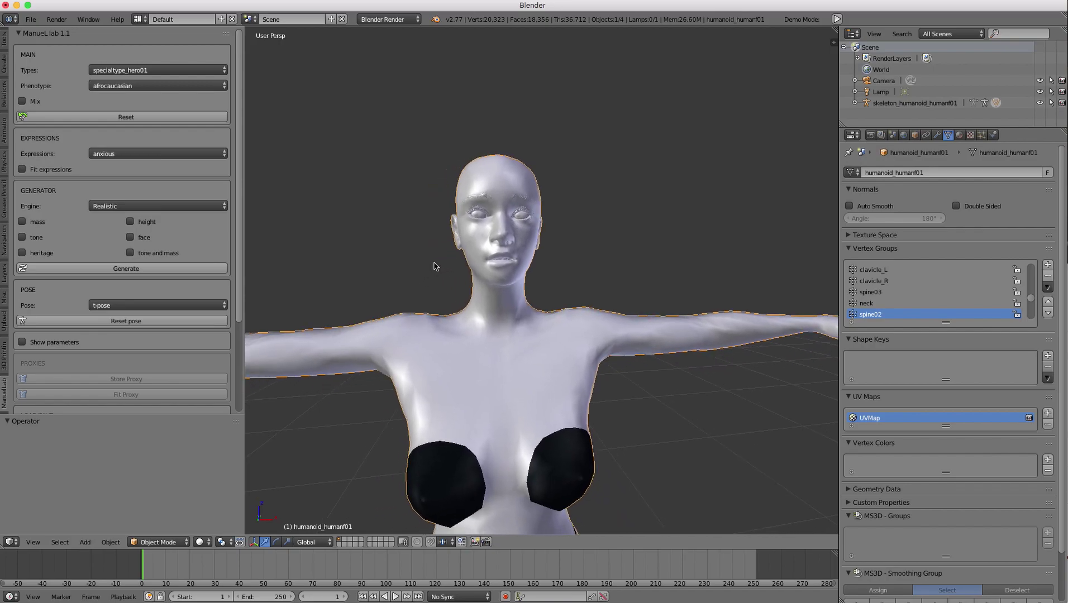
{"action": "scroll", "coordinate": [449, 272], "scroll_direction": "down", "scroll_amount": 4}
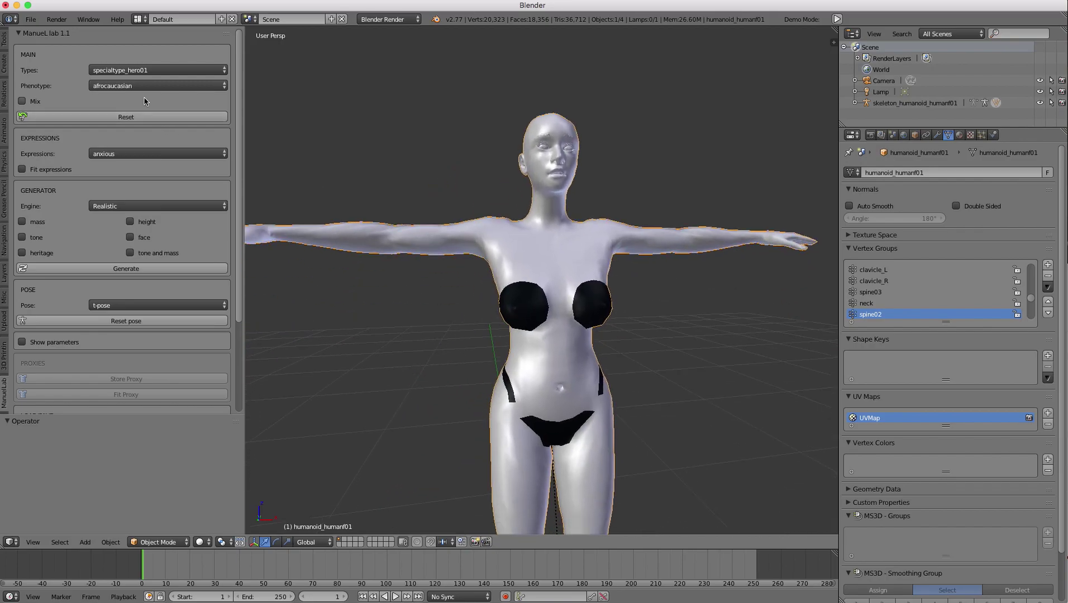
Try the northwest_european phenotype, and set the character's phenotype to west_asian.
{"action": "left_click", "coordinate": [152, 86]}
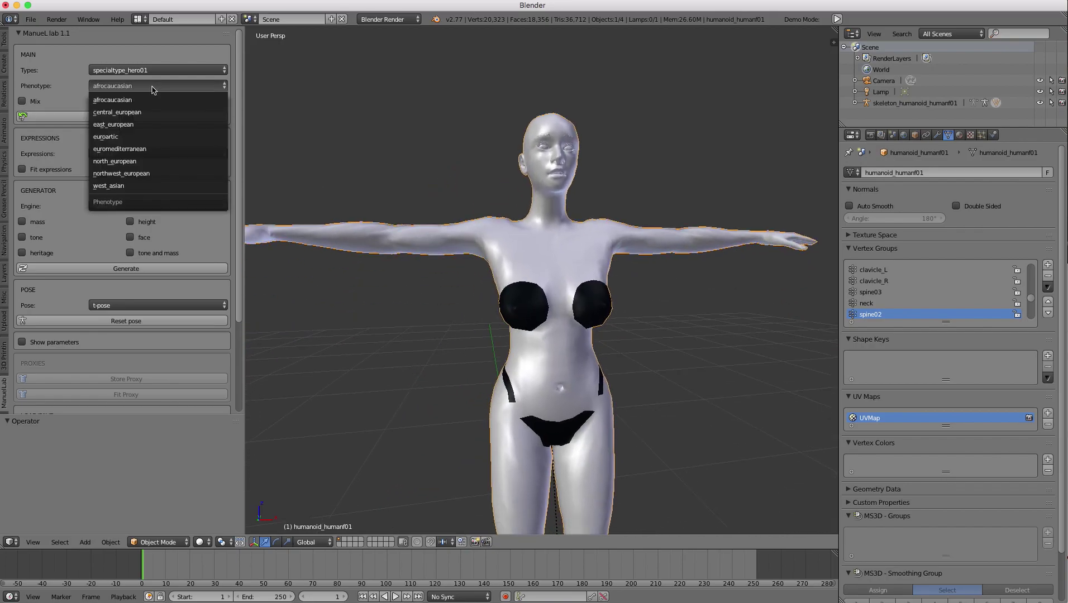
{"action": "left_click", "coordinate": [142, 174]}
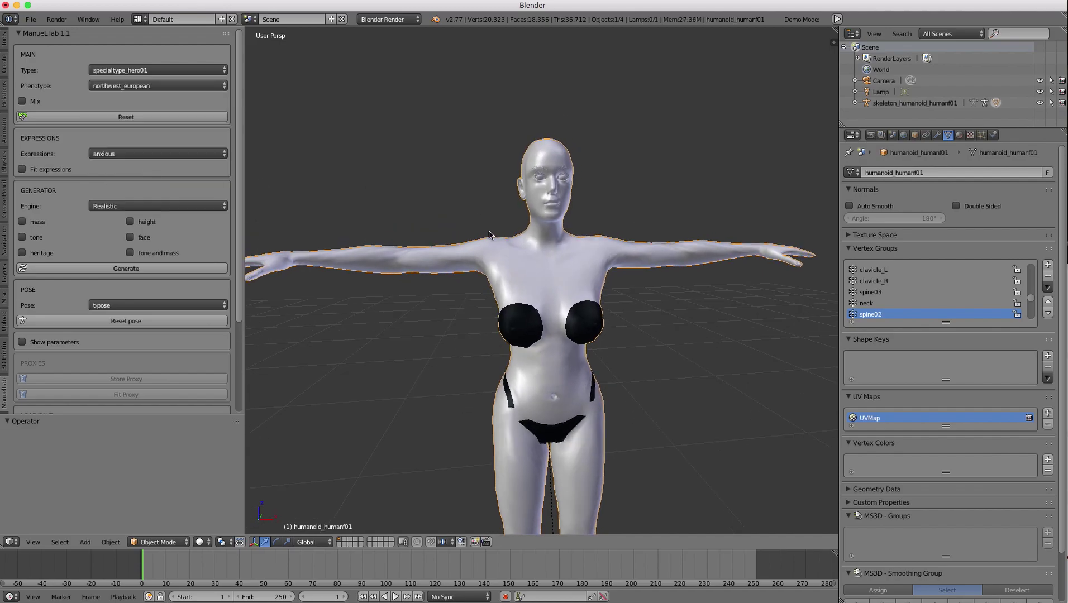
{"action": "left_click", "coordinate": [137, 86]}
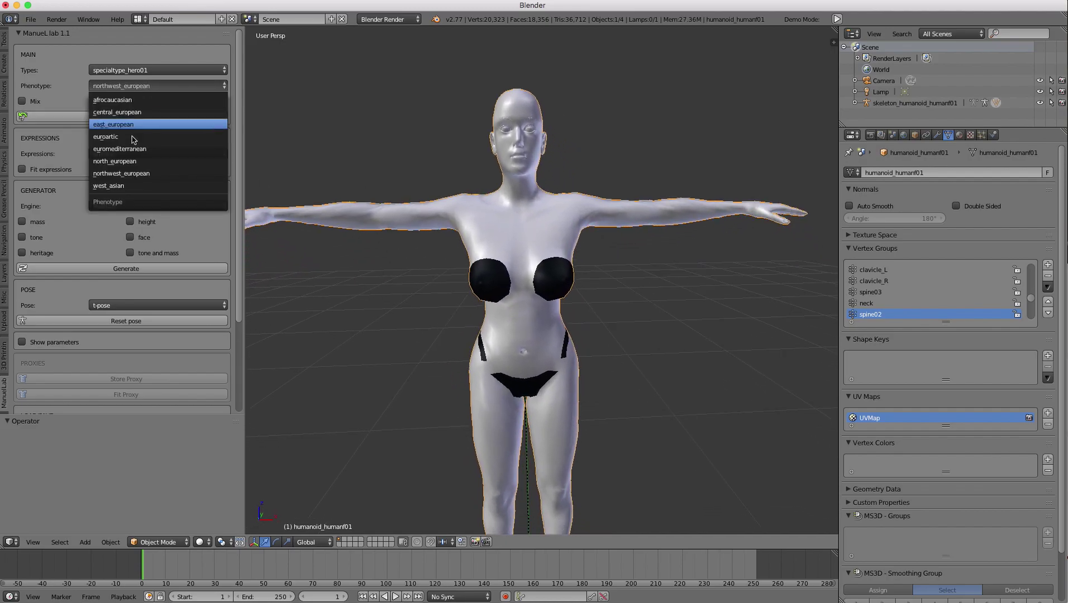
{"action": "left_click", "coordinate": [135, 187]}
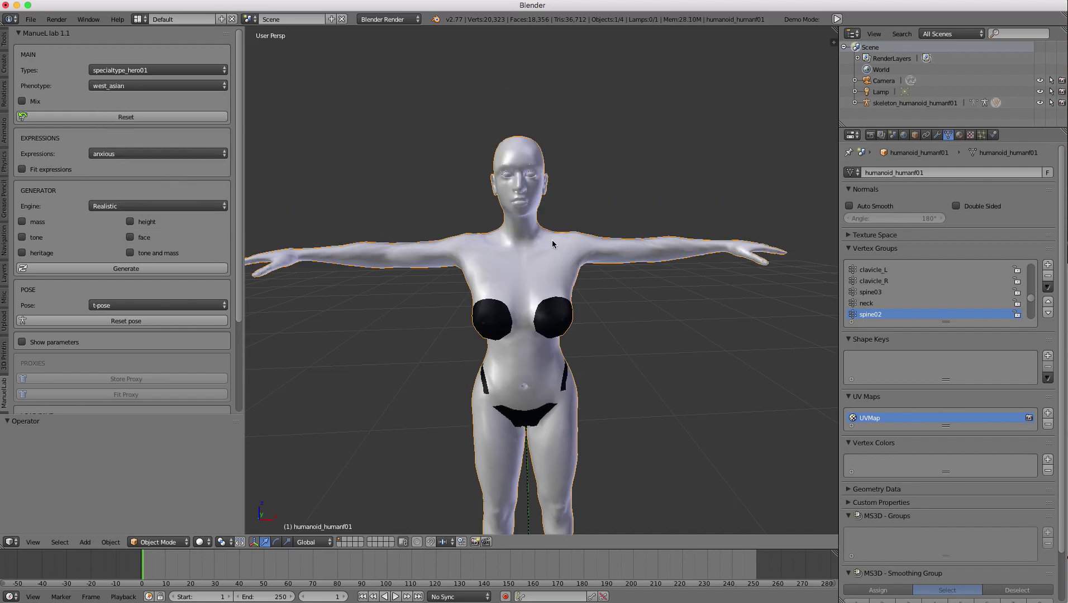
{"action": "middle_click_drag", "start_coordinate": [552, 244], "coordinate": [537, 216]}
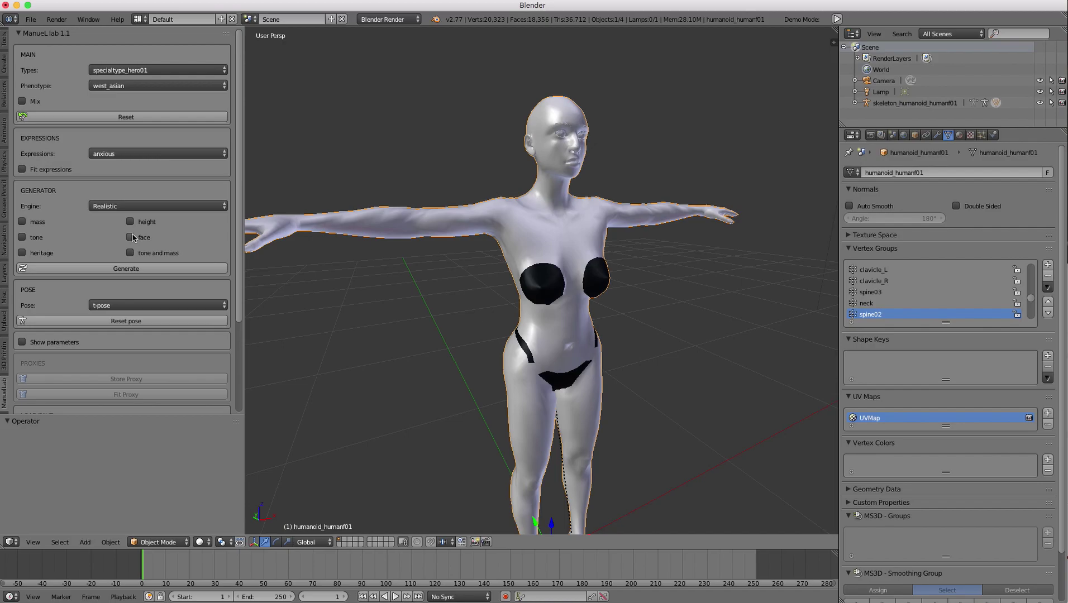
Enable the combined tone and mass generator option and generate the character with a body mass of 0.74.
{"action": "left_click", "coordinate": [131, 253]}
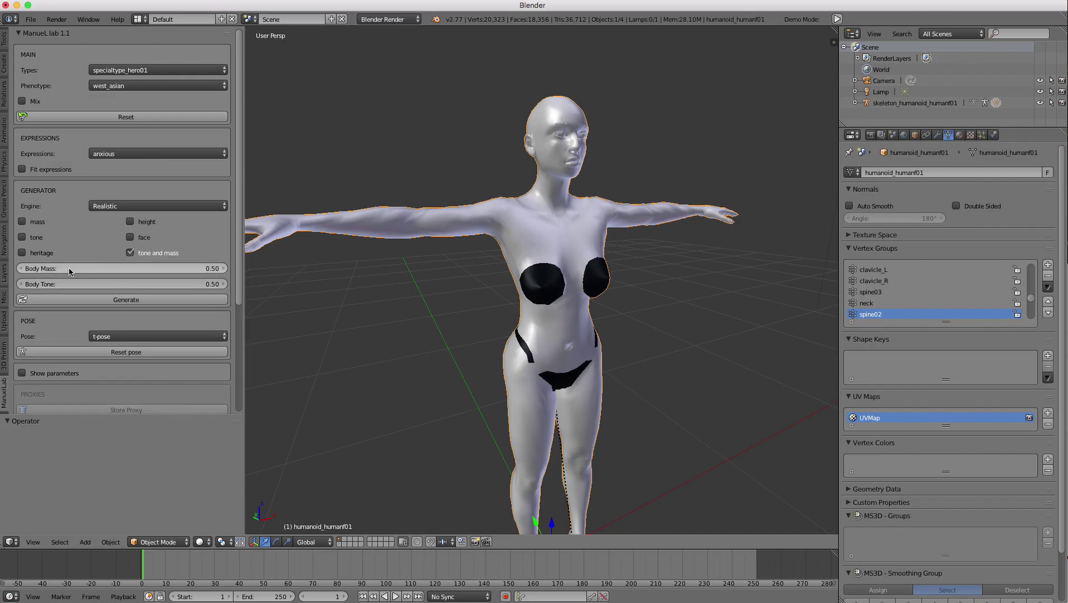
{"action": "left_click_drag", "start_coordinate": [142, 271], "coordinate": [142, 271]}
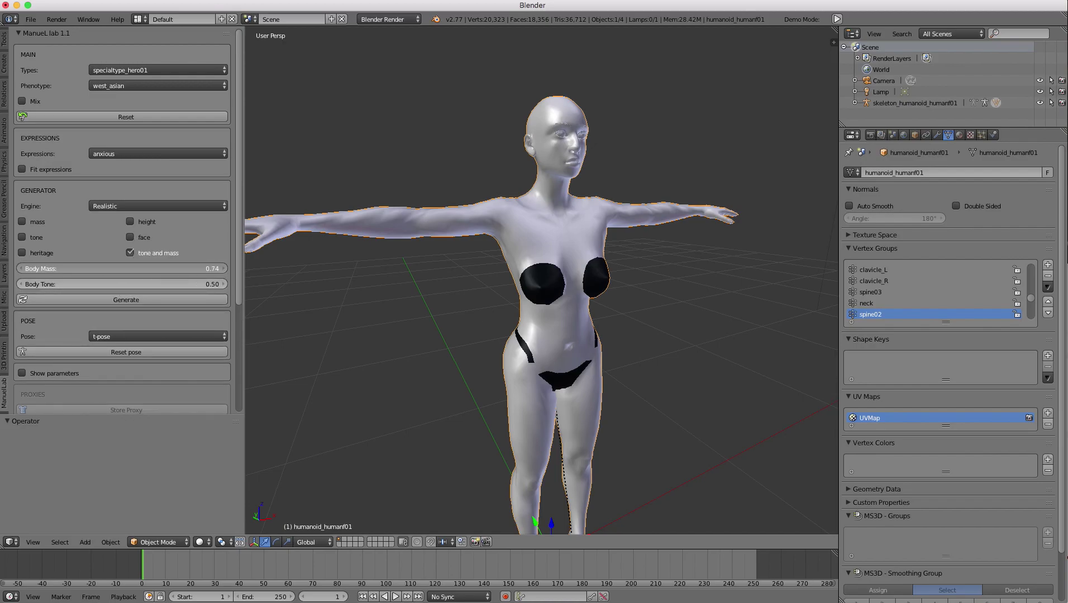
{"action": "left_click", "coordinate": [154, 302]}
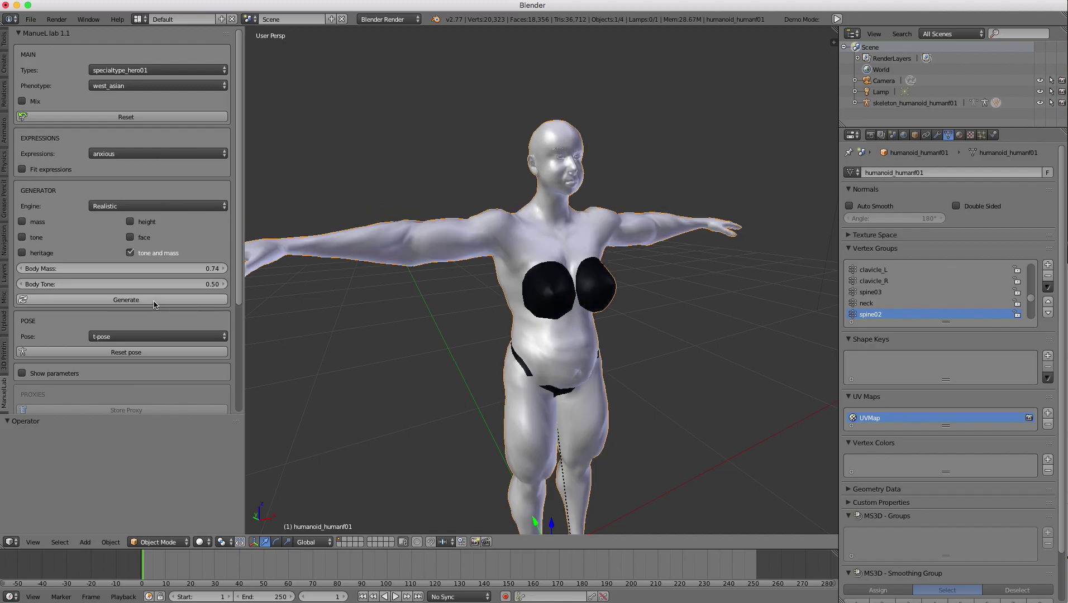
Regenerate the character with a body mass of 0.29 and check the full figure from several angles.
{"action": "left_click_drag", "start_coordinate": [106, 270], "coordinate": [34, 270]}
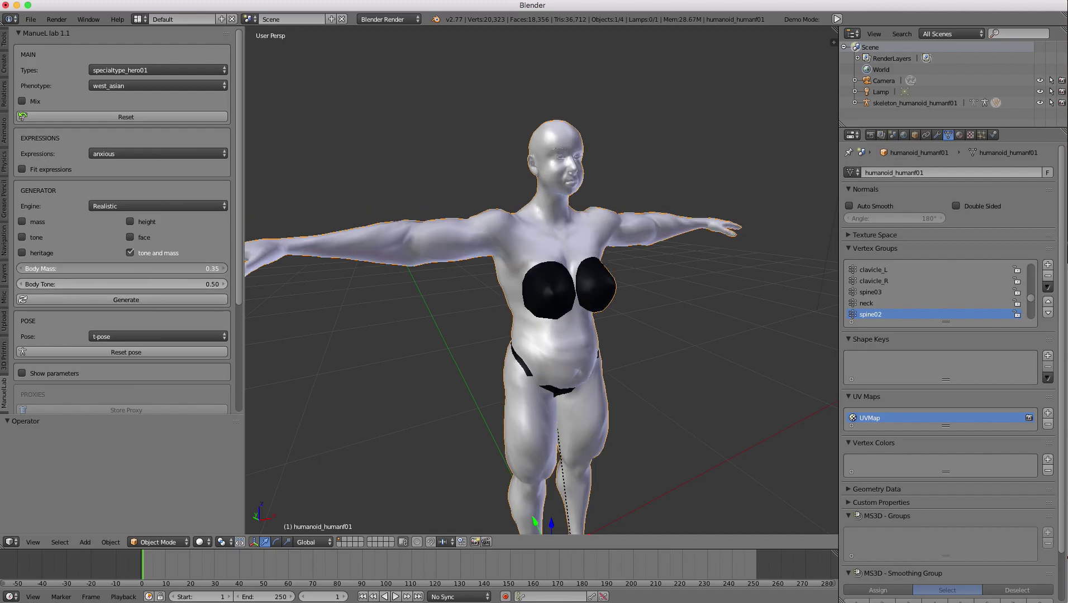
{"action": "left_click", "coordinate": [139, 300]}
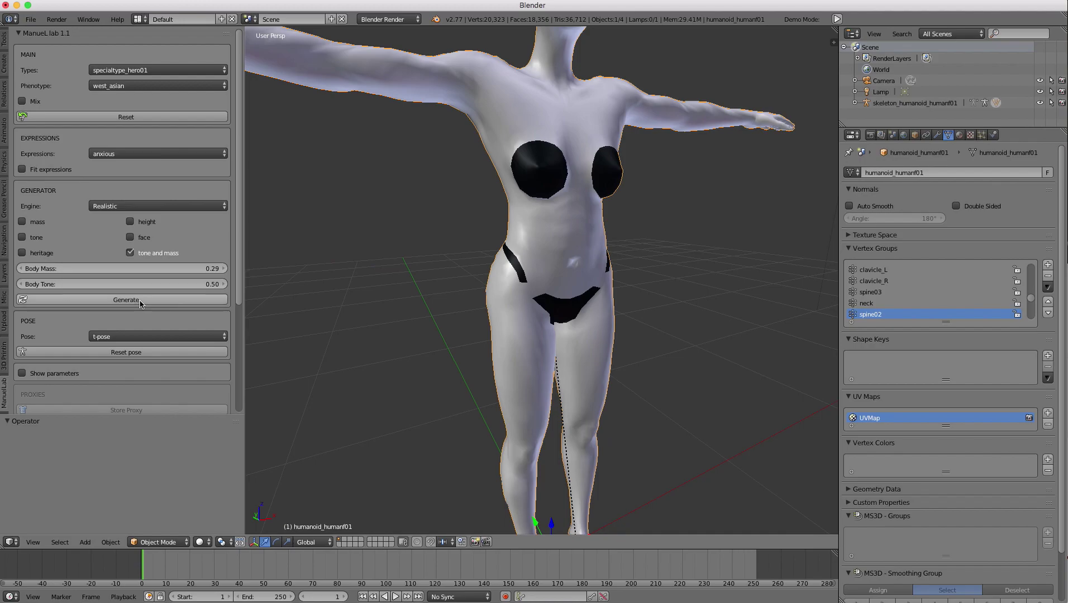
{"action": "scroll", "coordinate": [550, 233], "scroll_direction": "down", "scroll_amount": 2}
{"action": "middle_click_drag", "start_coordinate": [510, 210], "coordinate": [409, 206]}
{"action": "middle_click_drag", "start_coordinate": [473, 205], "coordinate": [642, 177]}
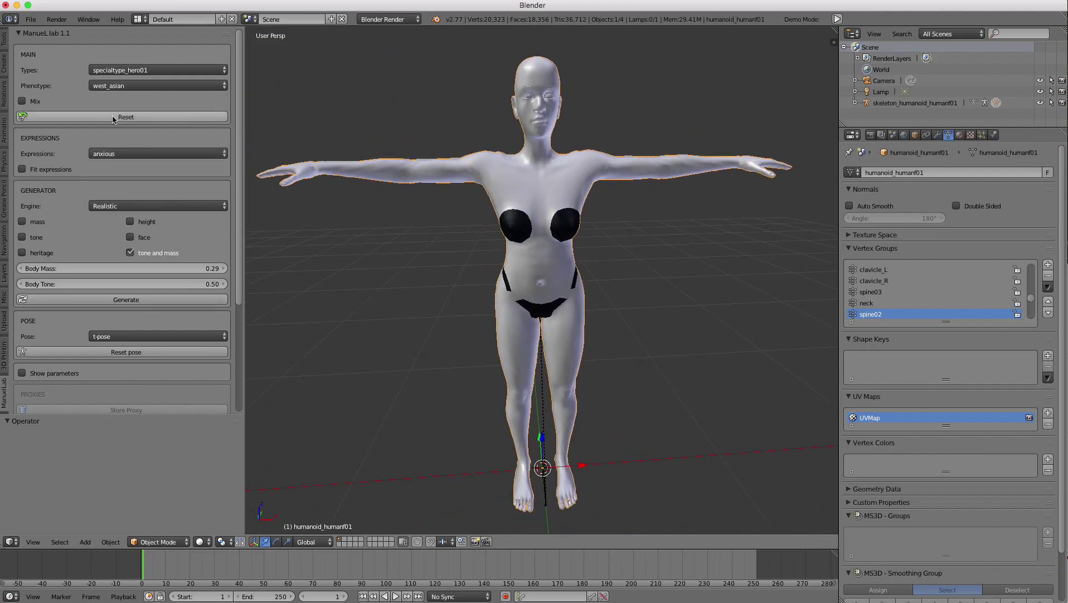
Reset the character's body shape and inspect the figure from several angles.
{"action": "left_click", "coordinate": [113, 117]}
{"action": "middle_click_drag", "start_coordinate": [586, 206], "coordinate": [587, 197]}
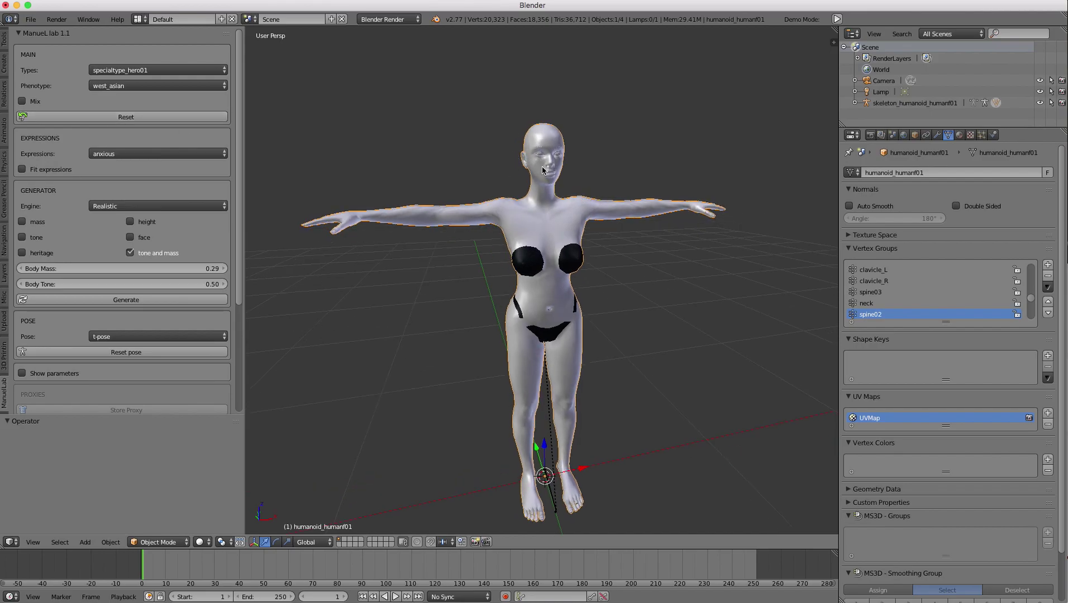
{"action": "middle_click_drag", "start_coordinate": [542, 171], "coordinate": [527, 171]}
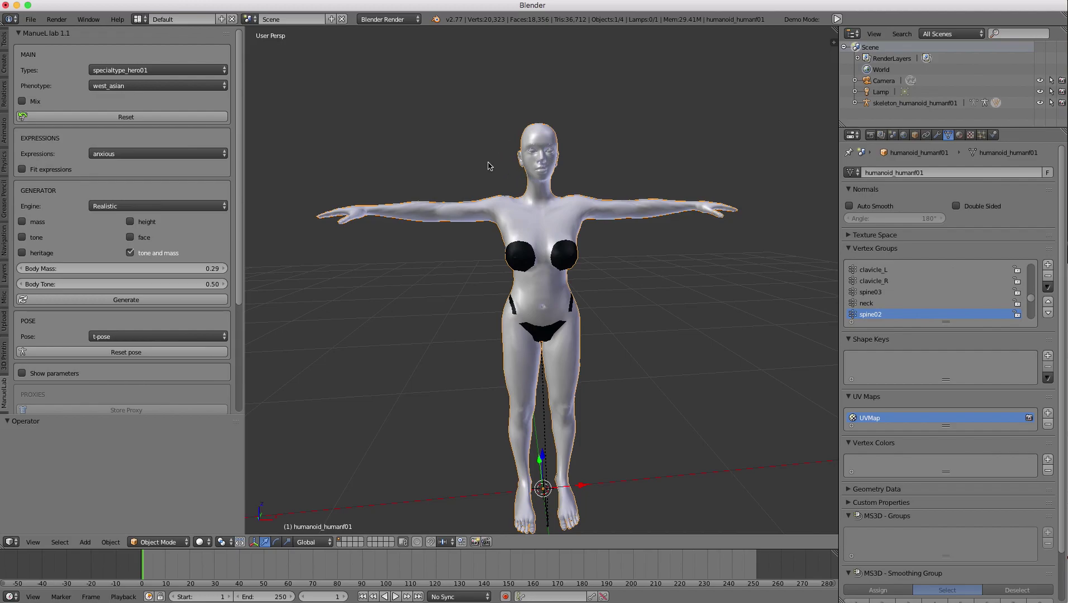
{"action": "mouse_move", "coordinate": [532, 171]}
{"action": "middle_mouse_down"}
{"action": "mouse_move", "coordinate": [499, 153]}
{"action": "mouse_move", "coordinate": [521, 151]}
{"action": "mouse_move", "coordinate": [572, 177]}
{"action": "mouse_move", "coordinate": [534, 181]}
{"action": "middle_mouse_up"}
{"action": "scroll", "coordinate": [534, 182], "scroll_direction": "up", "scroll_amount": 2}
{"action": "scroll", "coordinate": [534, 181], "scroll_direction": "up", "scroll_amount": 1}
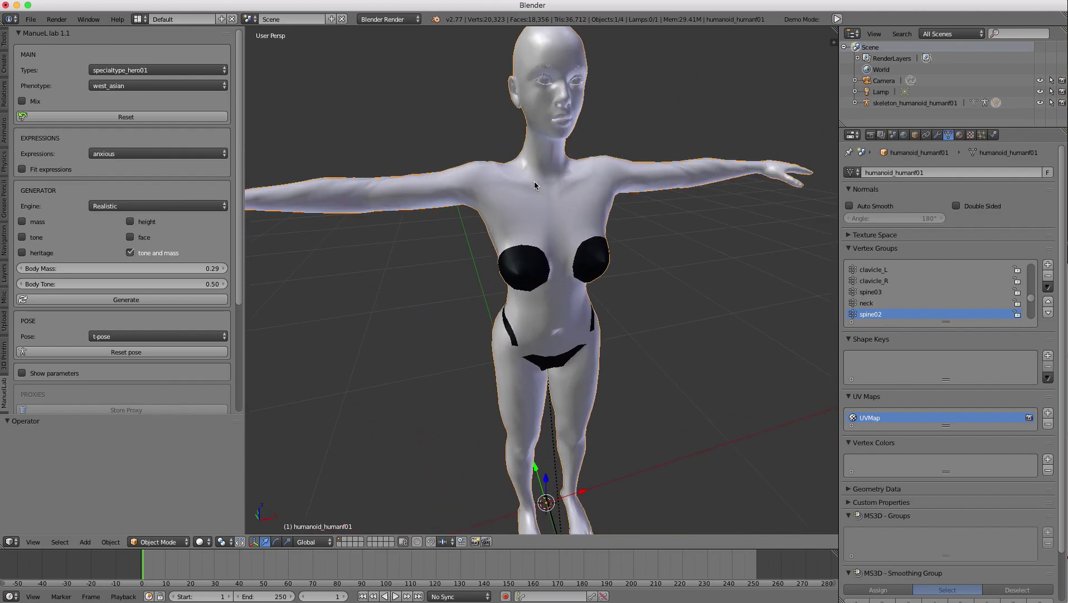
{"action": "scroll", "coordinate": [485, 171], "scroll_direction": "down", "scroll_amount": 3}
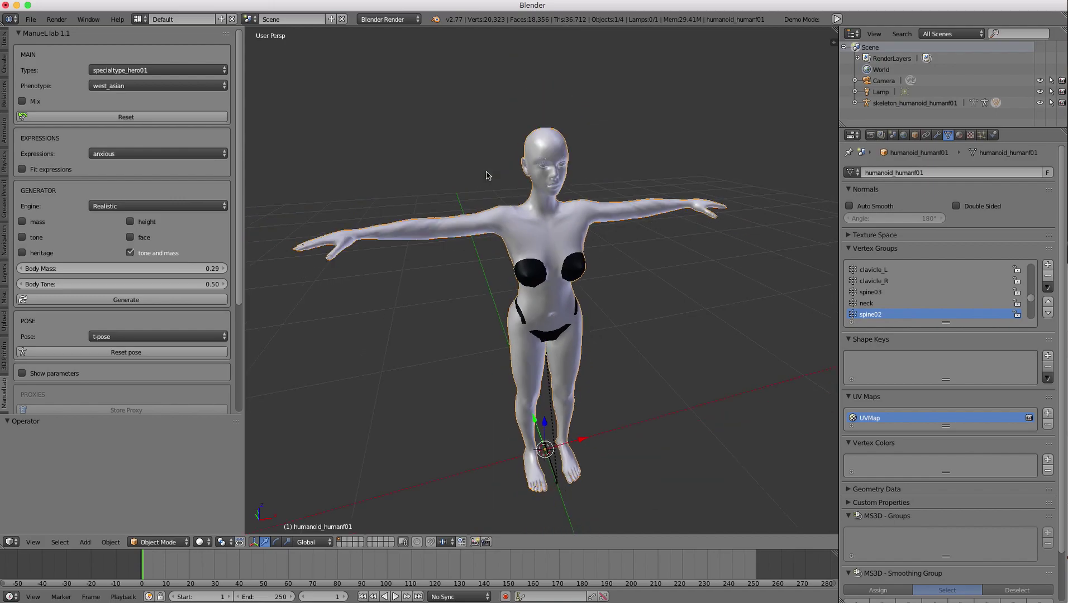
Start a new file and show the ManuelLab character options at a larger width.
{"action": "left_click", "coordinate": [31, 18]}
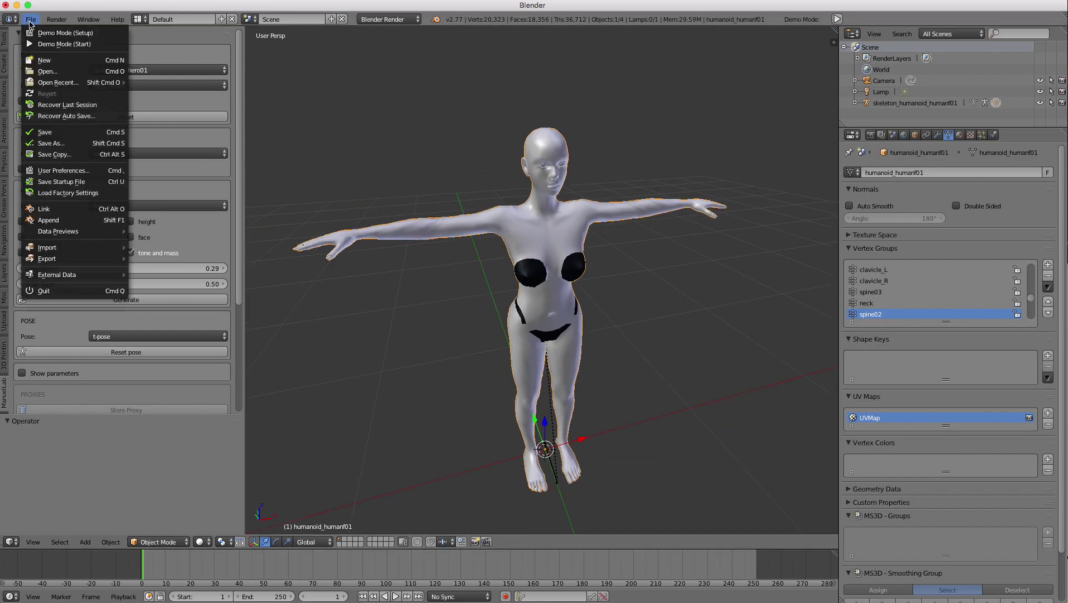
{"action": "left_click", "coordinate": [35, 62]}
{"action": "left_click", "coordinate": [38, 63]}
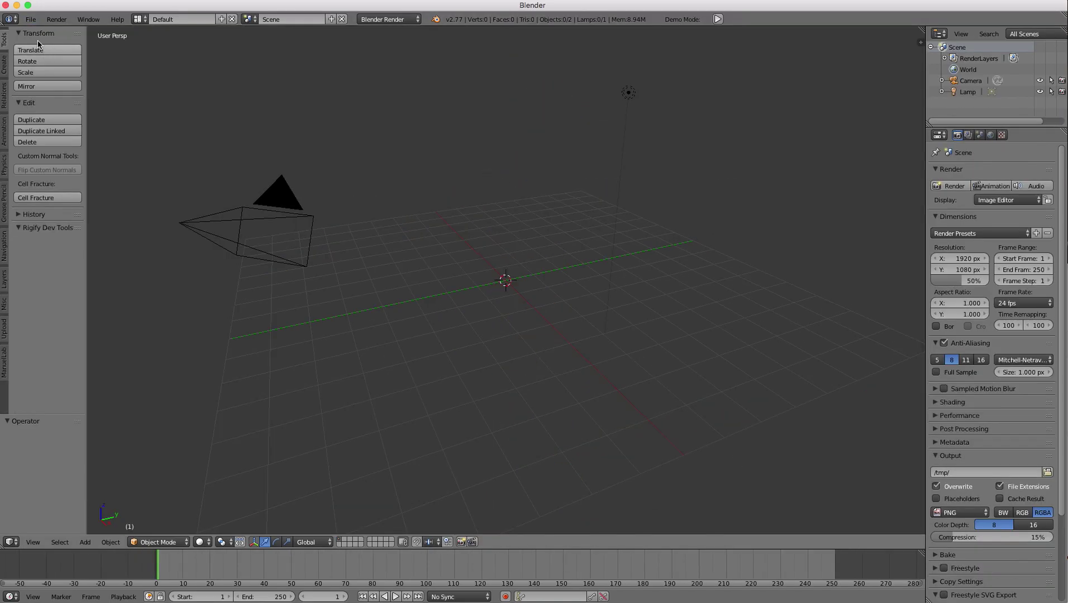
{"action": "left_click", "coordinate": [5, 361]}
{"action": "left_click_drag", "start_coordinate": [85, 130], "coordinate": [210, 131]}
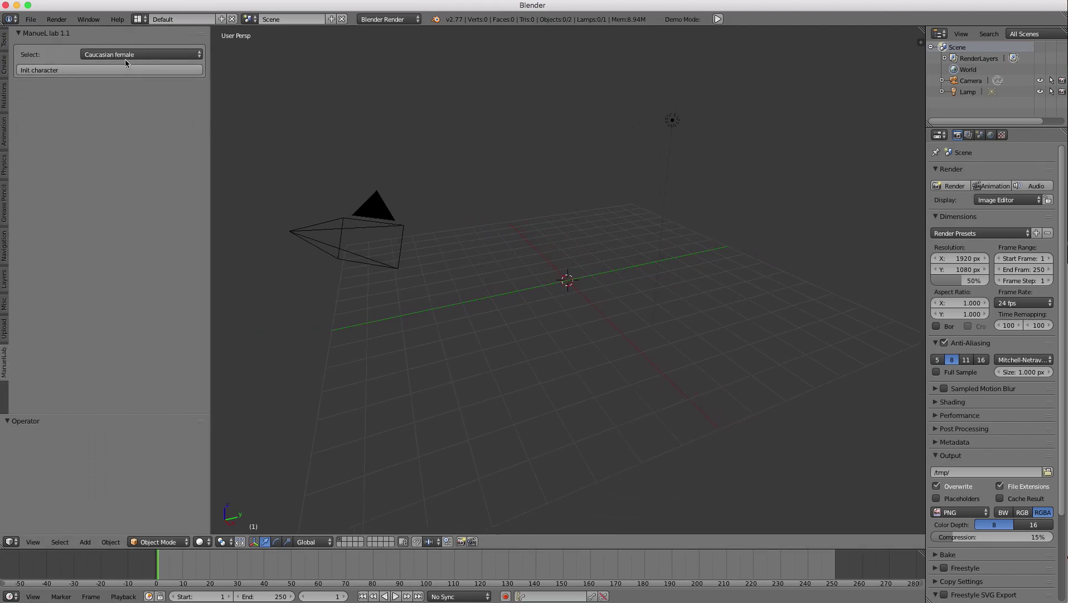
Initialise a female anime character with ManuelLab, select its mesh and frame it from the front.
{"action": "left_click", "coordinate": [128, 56]}
{"action": "left_click", "coordinate": [161, 142]}
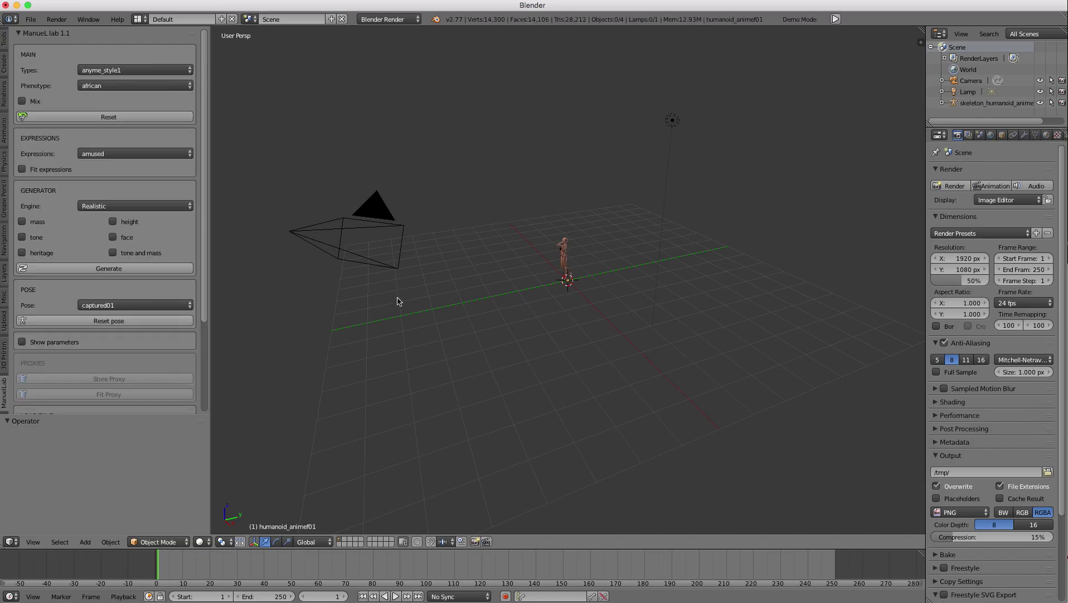
{"action": "right_click", "coordinate": [558, 264]}
{"action": "key", "text": "KP_Decimal"}
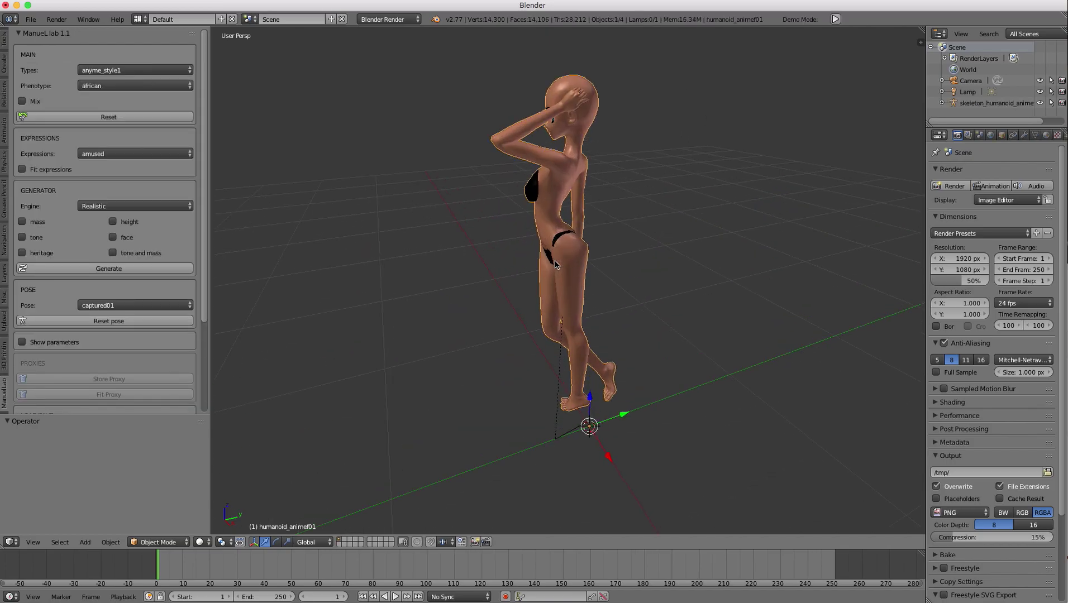
{"action": "middle_click_drag", "start_coordinate": [558, 262], "coordinate": [686, 253]}
{"action": "scroll", "coordinate": [666, 238], "scroll_direction": "up", "scroll_amount": 2}
{"action": "middle_click_drag", "start_coordinate": [613, 261], "coordinate": [632, 317], "text": "shift"}
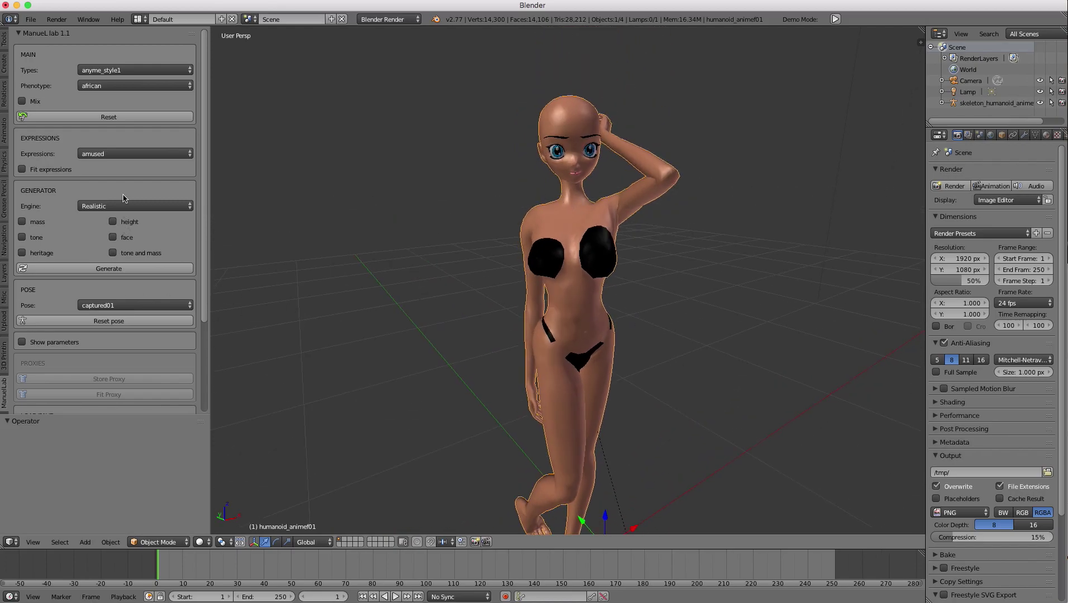
Set the anime character's pose to t-pose and widen the properties area beside the view.
{"action": "left_click", "coordinate": [136, 306]}
{"action": "left_click", "coordinate": [187, 146]}
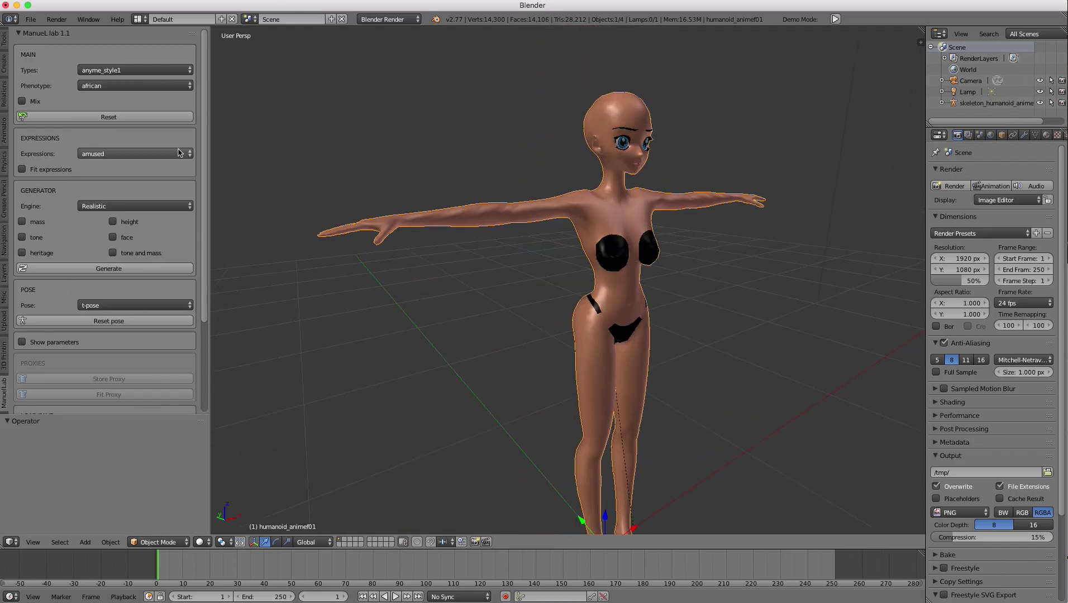
{"action": "scroll", "coordinate": [492, 279], "scroll_direction": "up", "scroll_amount": 1}
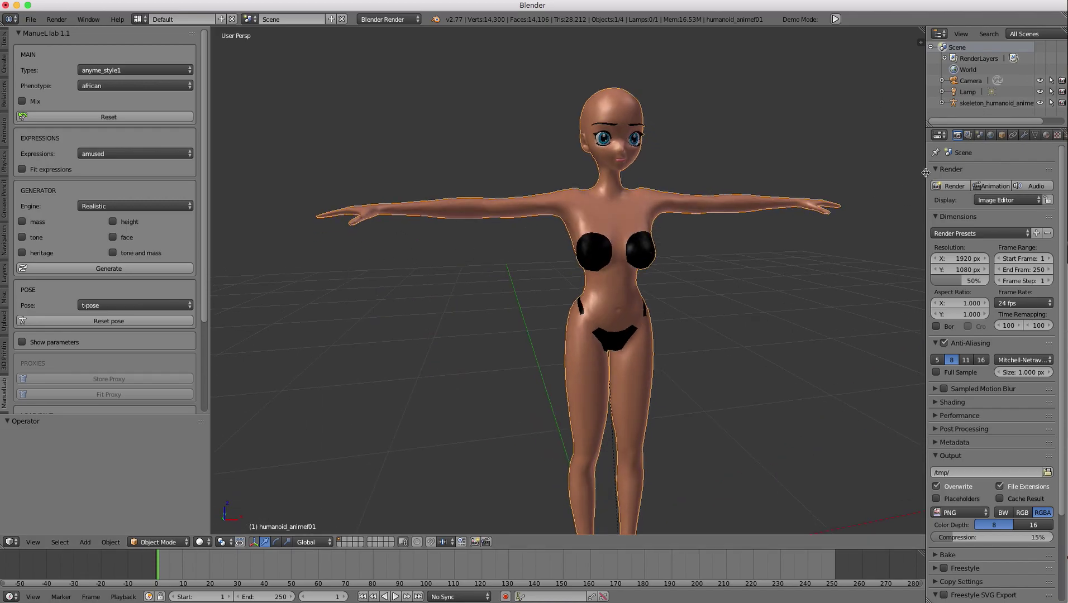
{"action": "left_click_drag", "start_coordinate": [926, 191], "coordinate": [850, 196]}
{"action": "scroll", "coordinate": [623, 198], "scroll_direction": "up", "scroll_amount": 2}
{"action": "middle_click_drag", "start_coordinate": [595, 204], "coordinate": [441, 232]}
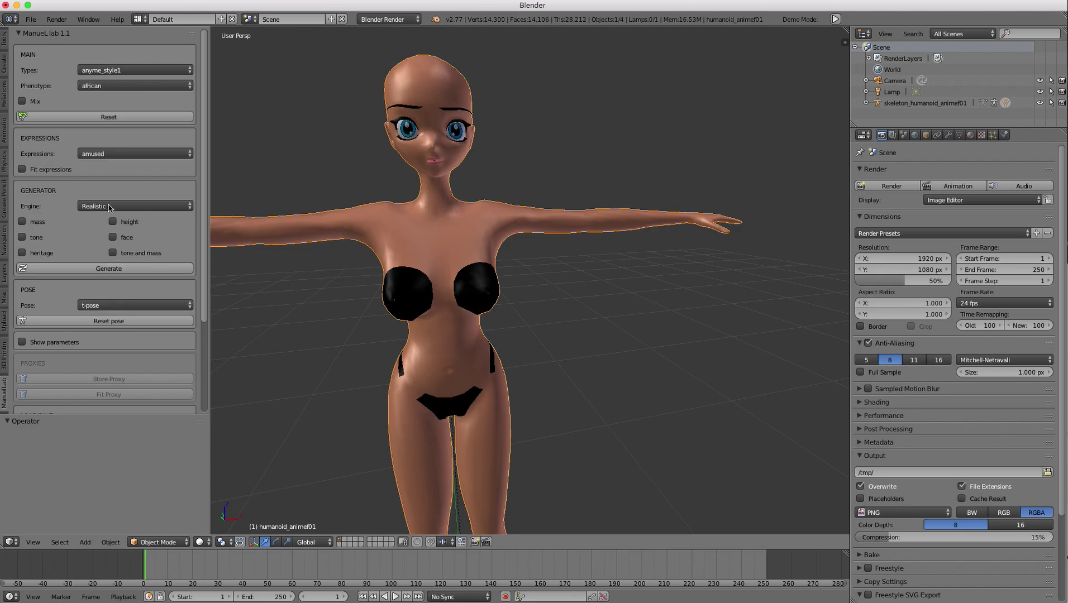
Try the annoyed, excited and nice facial expressions on the anime character.
{"action": "left_click", "coordinate": [110, 154]}
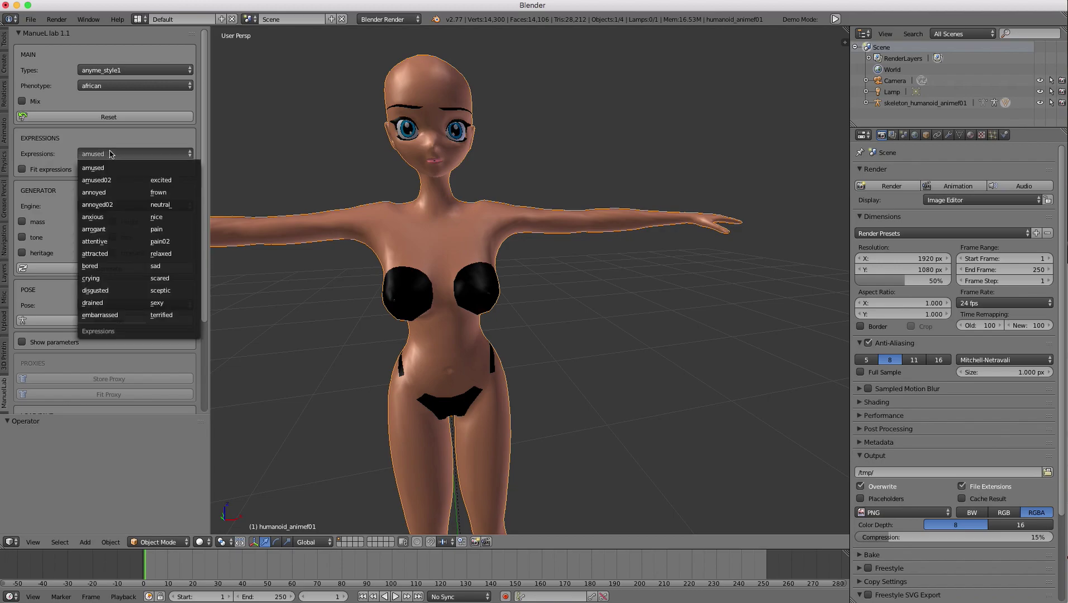
{"action": "left_click", "coordinate": [106, 193]}
{"action": "left_click", "coordinate": [112, 154]}
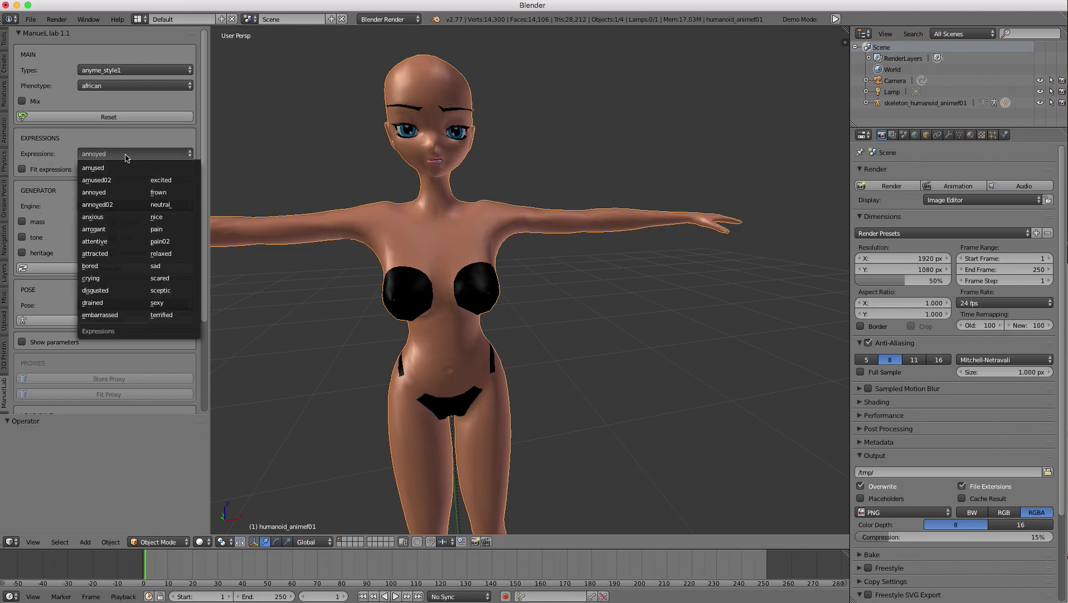
{"action": "left_click", "coordinate": [161, 181]}
{"action": "left_click", "coordinate": [143, 154]}
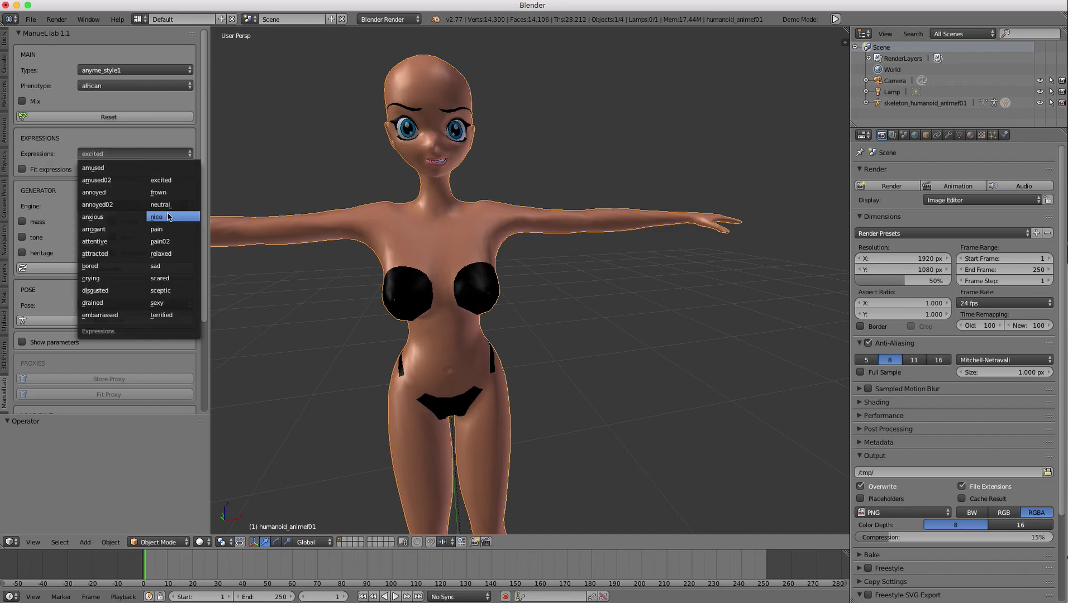
{"action": "left_click", "coordinate": [160, 216]}
Try the pain02, sceptic, amused and annoyed facial expressions on the anime character.
{"action": "left_click", "coordinate": [144, 156]}
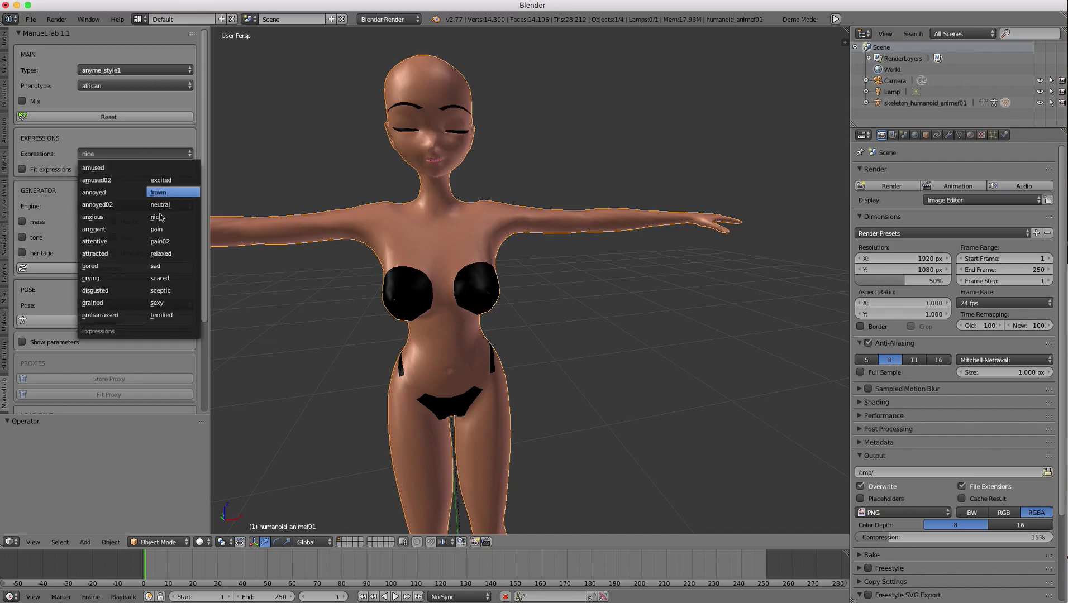
{"action": "left_click", "coordinate": [159, 242]}
{"action": "left_click", "coordinate": [161, 156]}
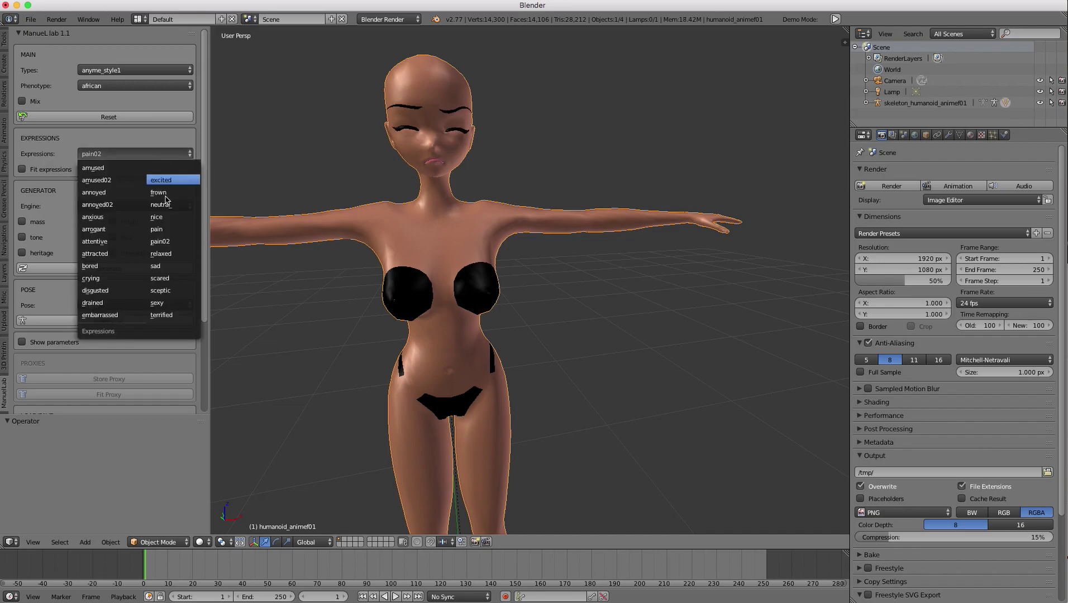
{"action": "left_click", "coordinate": [174, 290]}
{"action": "left_click", "coordinate": [129, 156]}
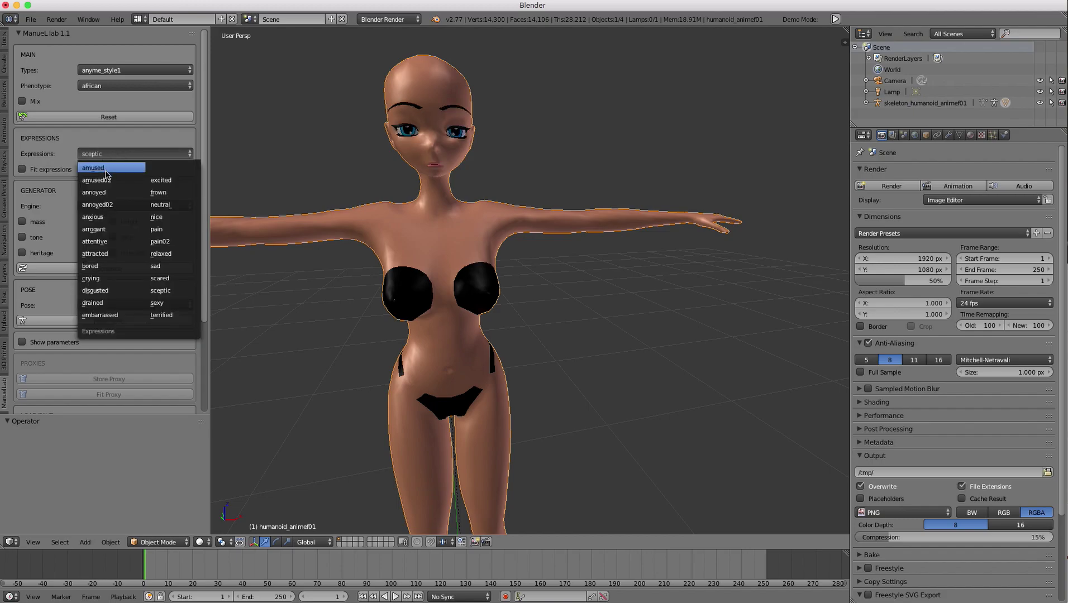
{"action": "left_click", "coordinate": [105, 169]}
{"action": "left_click", "coordinate": [106, 153]}
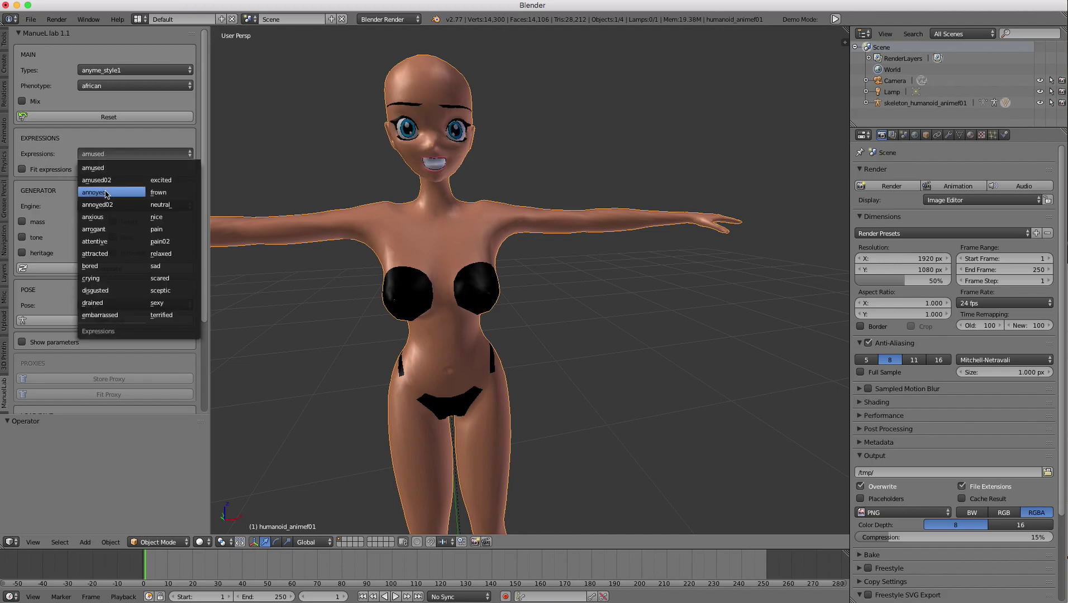
{"action": "left_click", "coordinate": [106, 174]}
Select the anime character's skeleton and enable X-Ray display for its bones.
{"action": "middle_click_drag", "start_coordinate": [501, 258], "coordinate": [444, 267]}
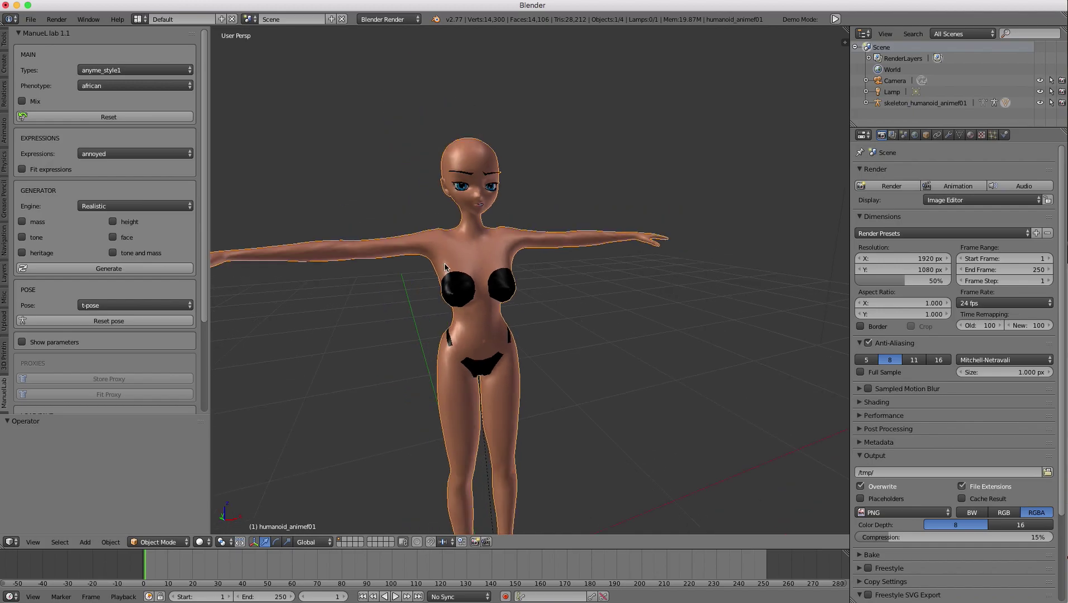
{"action": "scroll", "coordinate": [145, 257], "scroll_direction": "down", "scroll_amount": 5}
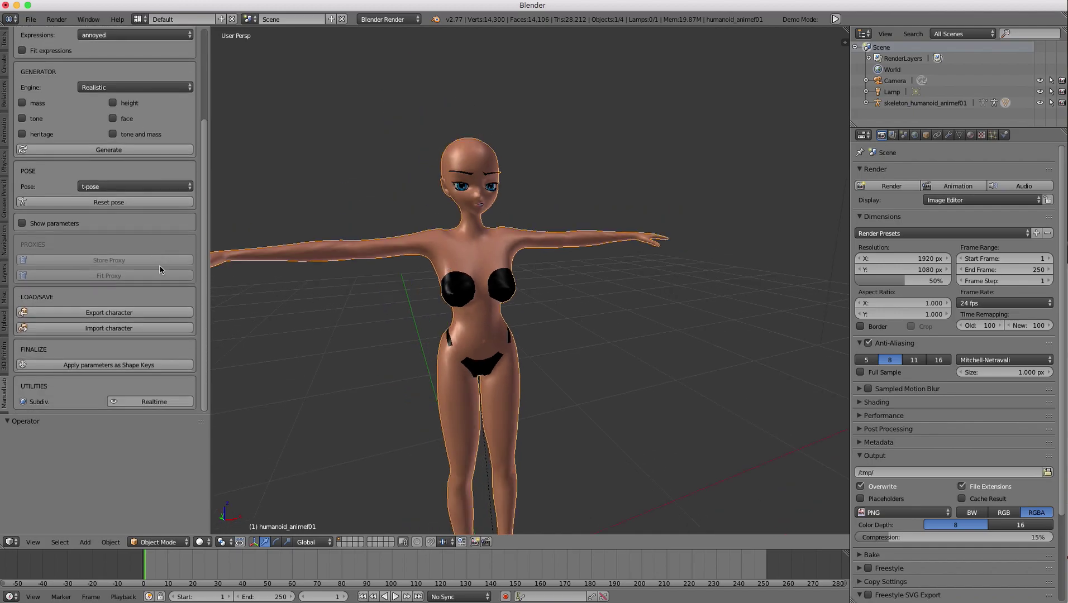
{"action": "middle_click_drag", "start_coordinate": [381, 308], "coordinate": [425, 284]}
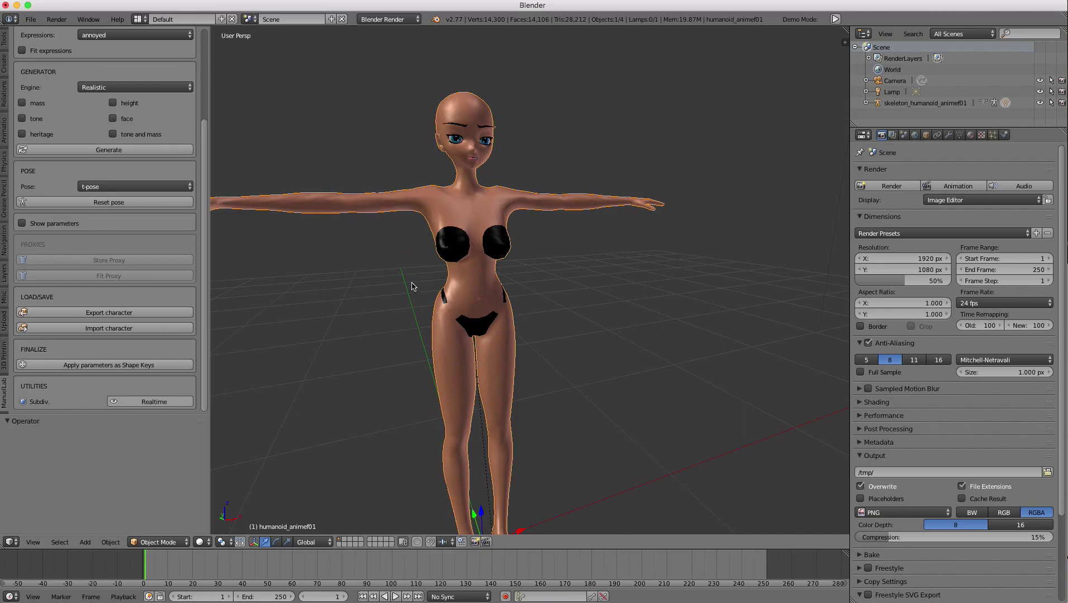
{"action": "middle_click_drag", "start_coordinate": [474, 312], "coordinate": [494, 333]}
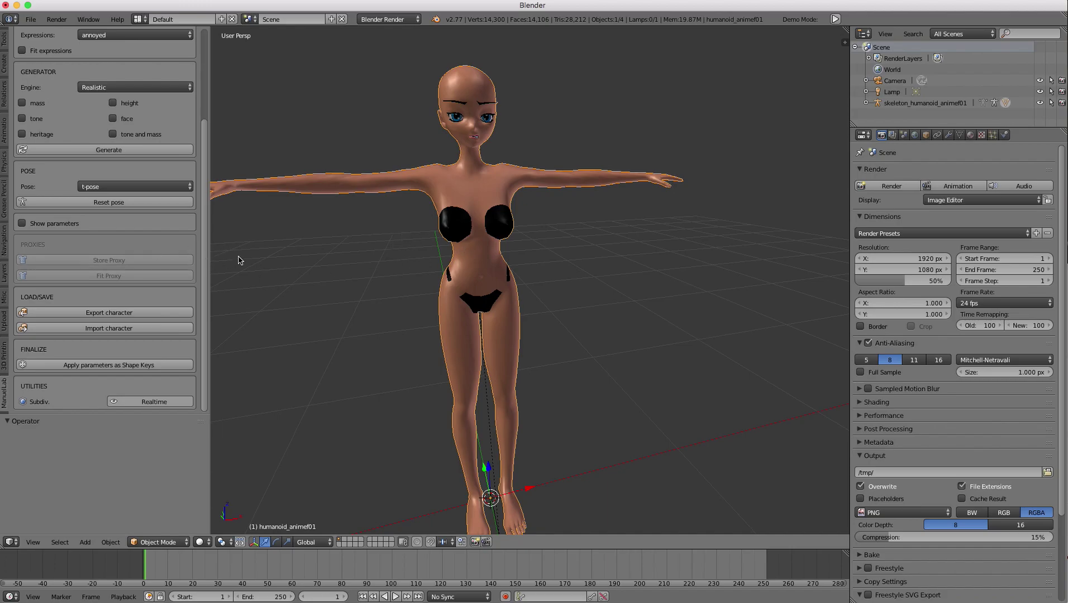
{"action": "left_click", "coordinate": [922, 103]}
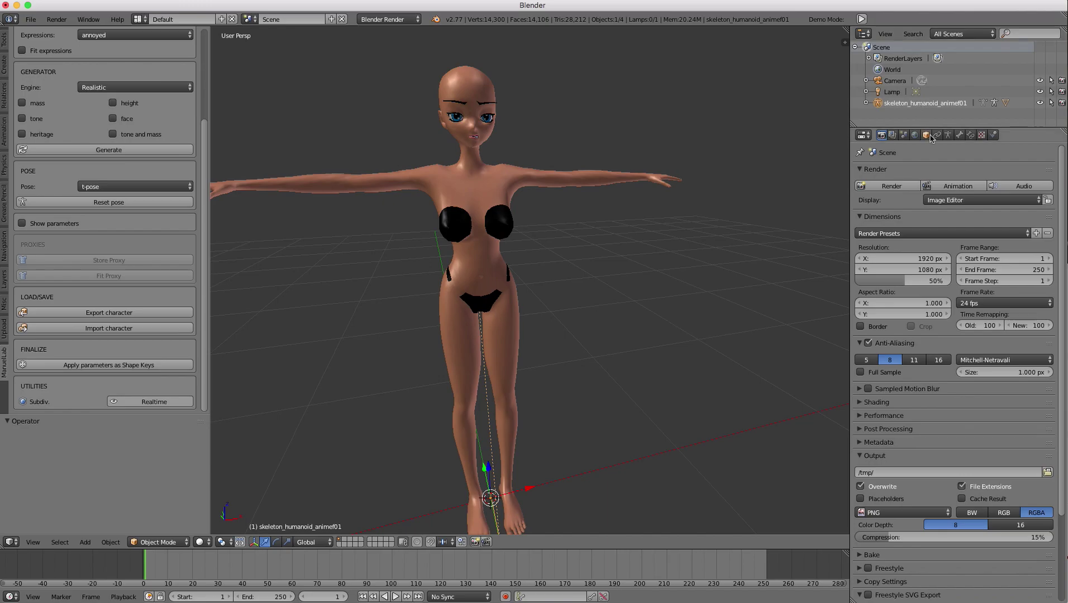
{"action": "left_click", "coordinate": [948, 134]}
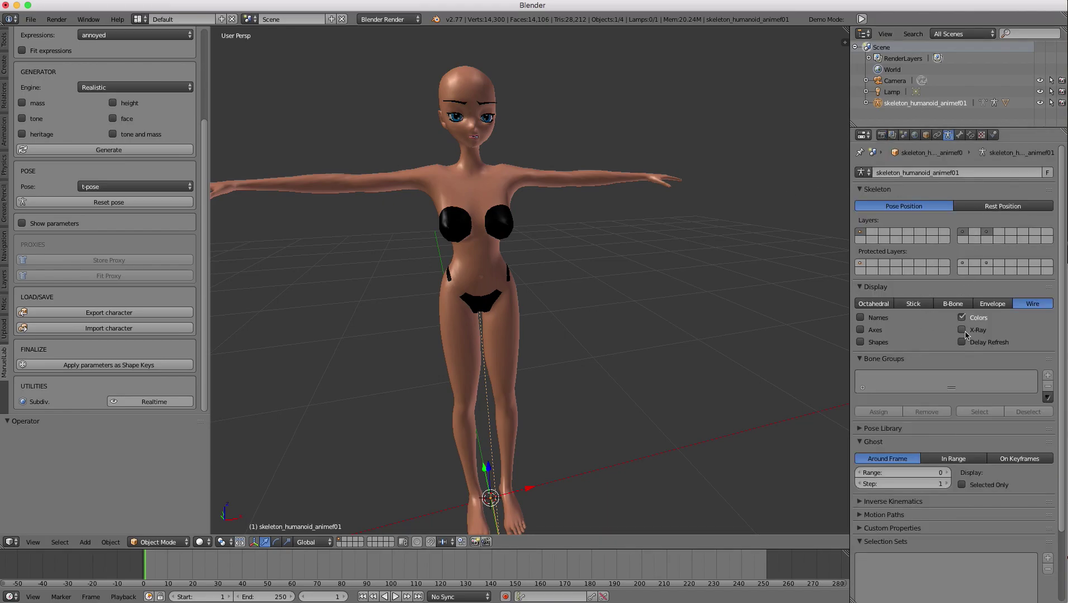
{"action": "right_click", "coordinate": [538, 182]}
{"action": "right_click", "coordinate": [538, 180]}
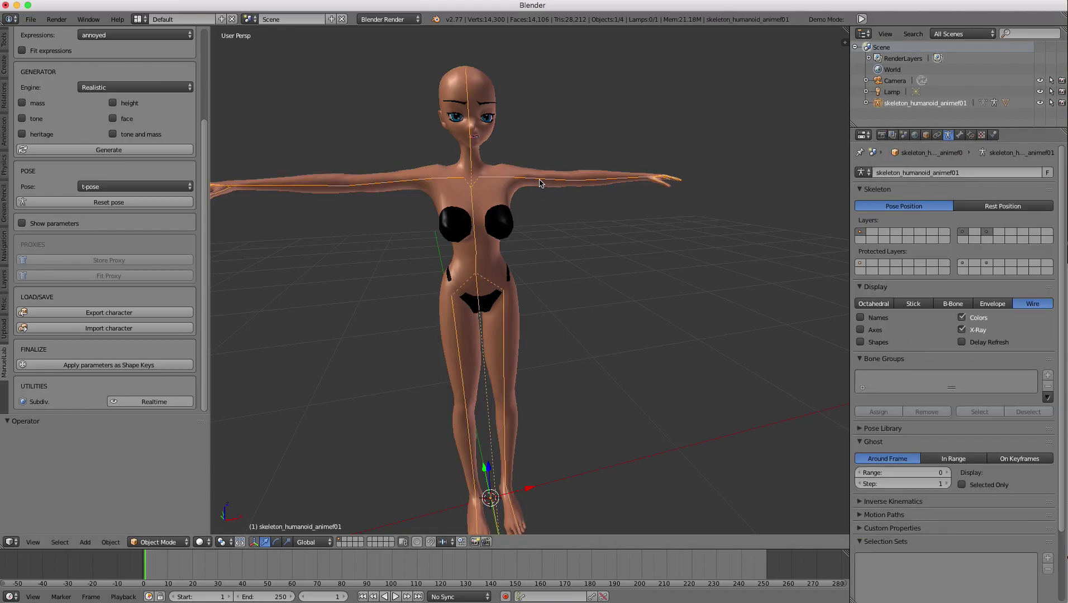
In Pose Mode, rotate the left upper arm down about 42° and the right upper arm down about 54°.
{"action": "key", "text": "Tab"}
{"action": "left_click", "coordinate": [547, 241]}
{"action": "right_click", "coordinate": [544, 180]}
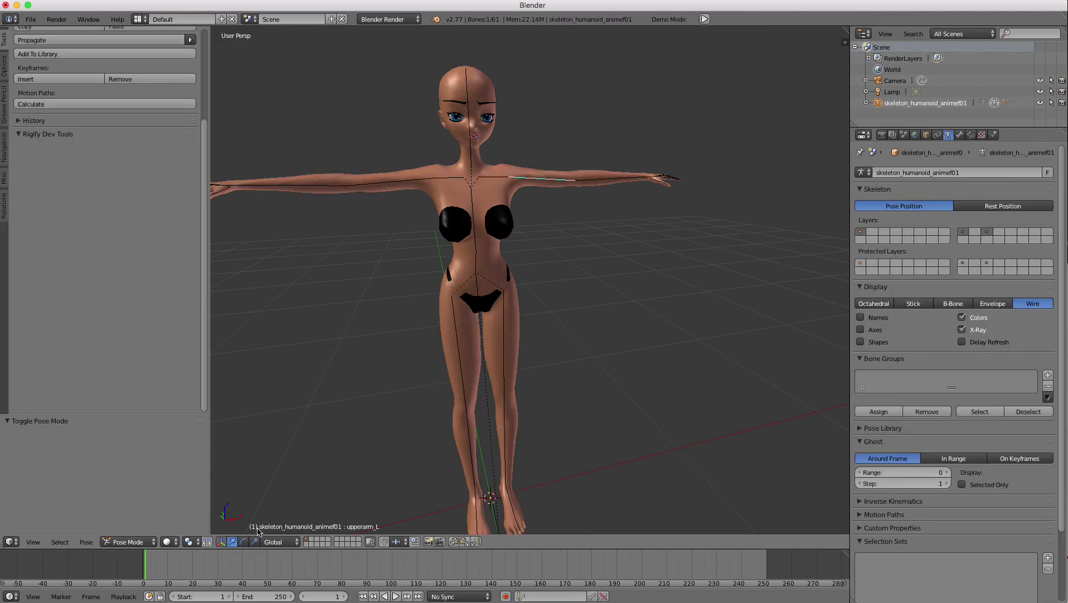
{"action": "left_click", "coordinate": [244, 542]}
{"action": "left_click_drag", "start_coordinate": [560, 165], "coordinate": [536, 217]}
{"action": "right_click", "coordinate": [397, 185]}
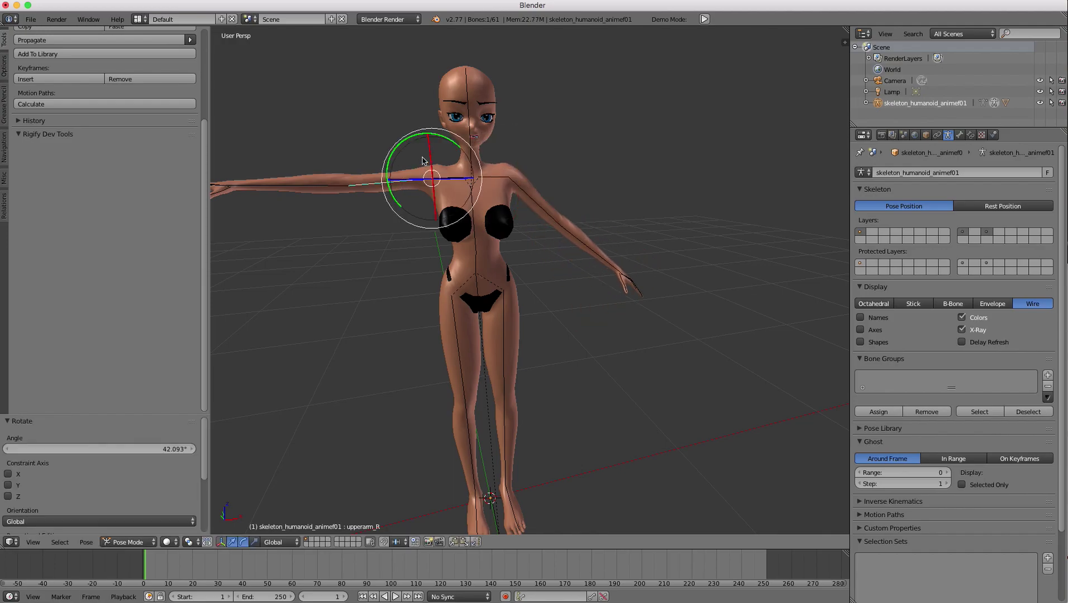
{"action": "left_click_drag", "start_coordinate": [425, 138], "coordinate": [388, 157]}
Select the character's body mesh and try the bored, amused and annoyed expressions in the new pose.
{"action": "right_click", "coordinate": [461, 81]}
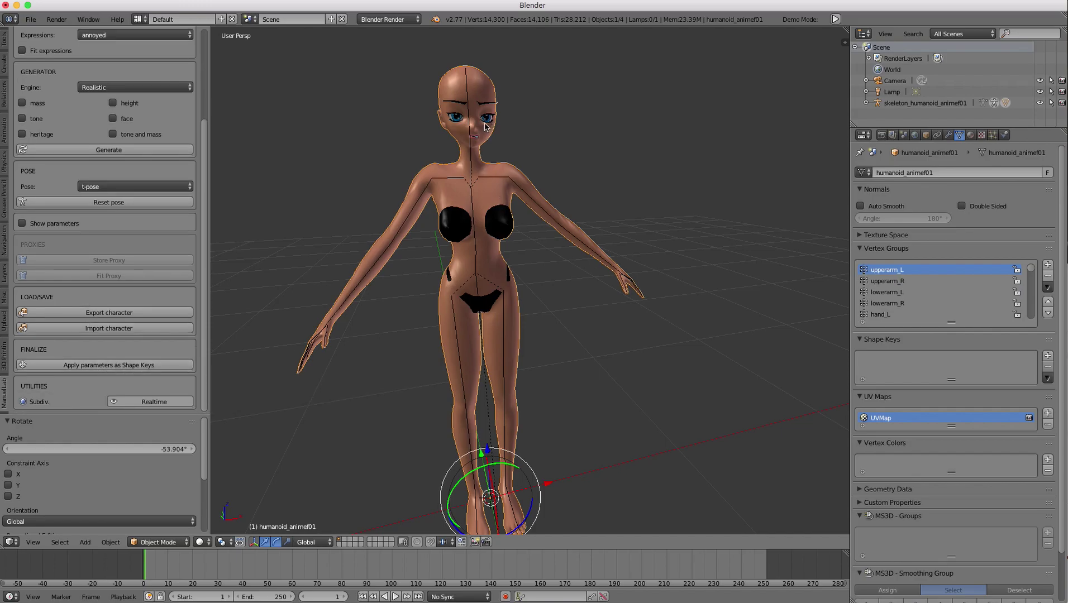
{"action": "left_click", "coordinate": [164, 187]}
{"action": "scroll", "coordinate": [159, 248], "scroll_direction": "up", "scroll_amount": 5}
{"action": "left_click", "coordinate": [125, 146]}
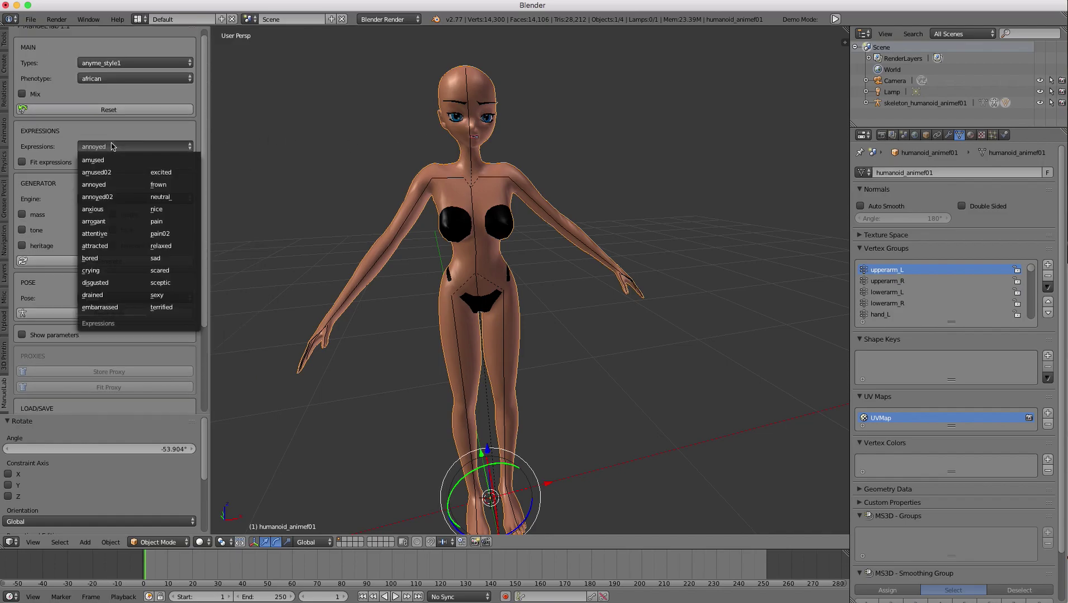
{"action": "left_click", "coordinate": [99, 259]}
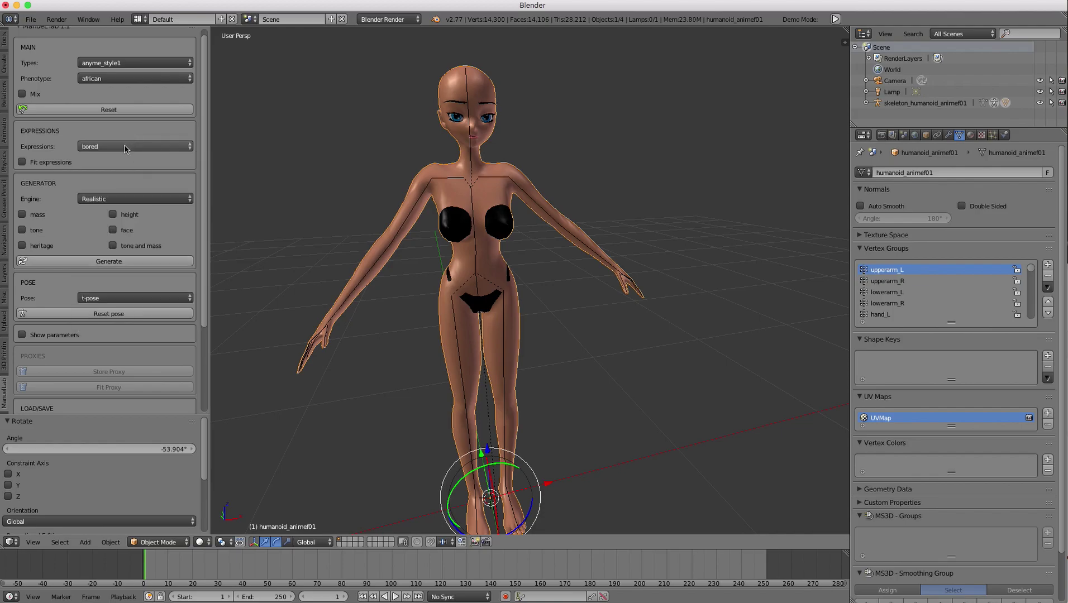
{"action": "left_click", "coordinate": [101, 146]}
{"action": "left_click", "coordinate": [101, 160]}
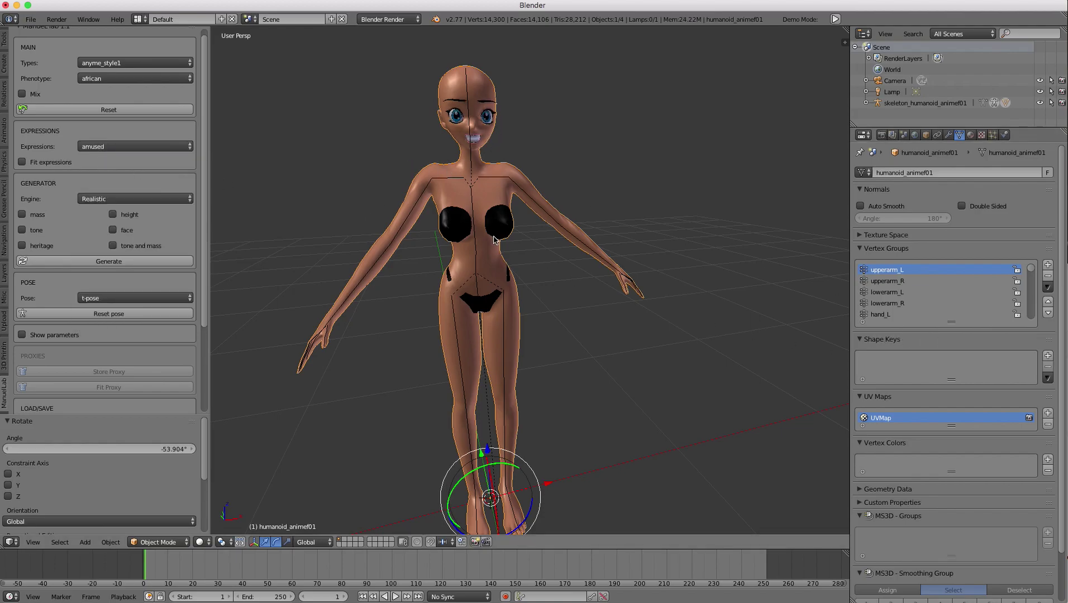
{"action": "left_click", "coordinate": [128, 151]}
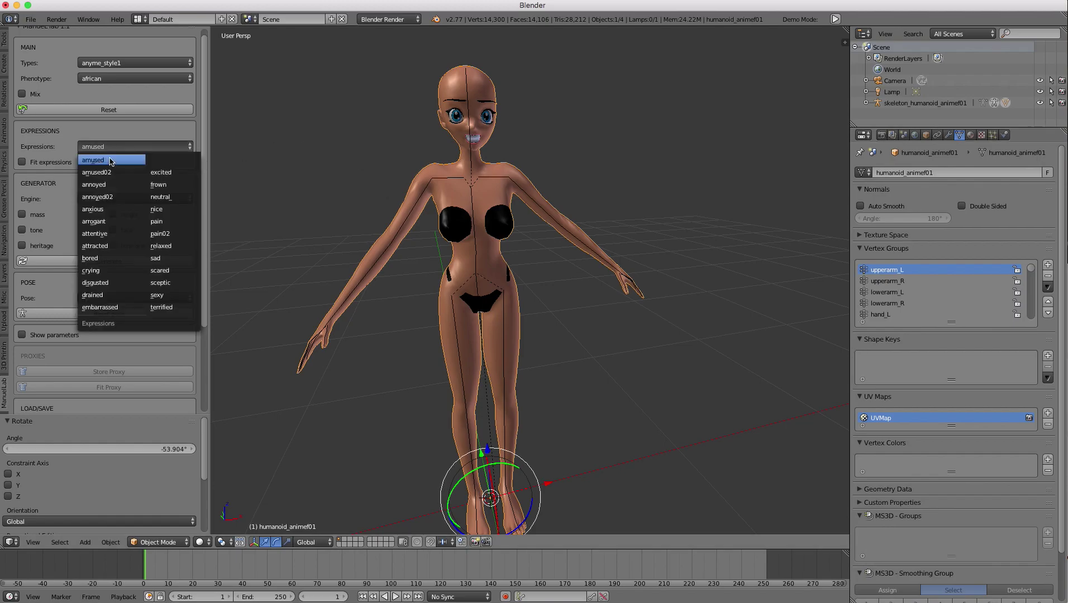
{"action": "left_click", "coordinate": [109, 186]}
Apply the character's parameters as shape keys and select Expressions_brow01L_max with the face in close-up.
{"action": "scroll", "coordinate": [192, 346], "scroll_direction": "down", "scroll_amount": 5}
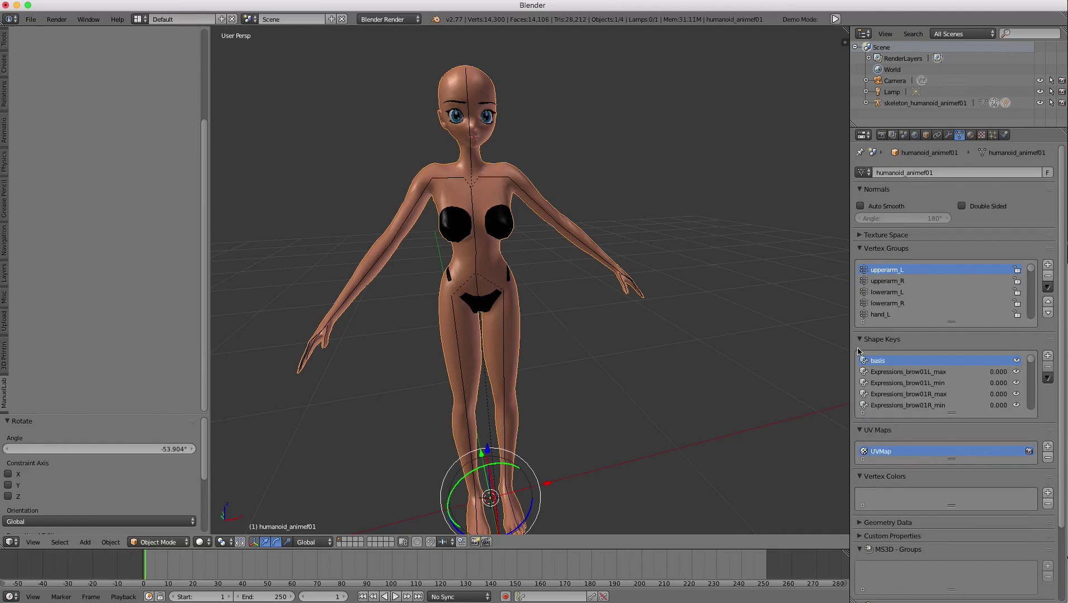
{"action": "left_click", "coordinate": [936, 373]}
{"action": "scroll", "coordinate": [603, 232], "scroll_direction": "up", "scroll_amount": 3}
{"action": "middle_click_drag", "start_coordinate": [545, 145], "coordinate": [613, 433], "text": "shift"}
{"action": "scroll", "coordinate": [597, 350], "scroll_direction": "up", "scroll_amount": 1}
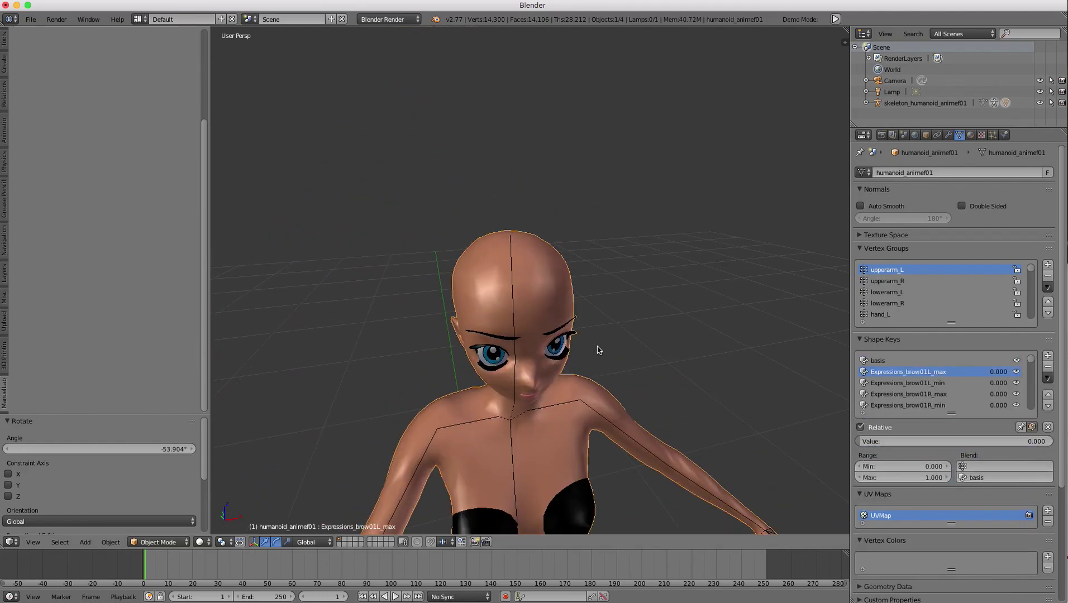
{"action": "middle_click_drag", "start_coordinate": [619, 358], "coordinate": [579, 320]}
{"action": "scroll", "coordinate": [580, 323], "scroll_direction": "up", "scroll_amount": 1}
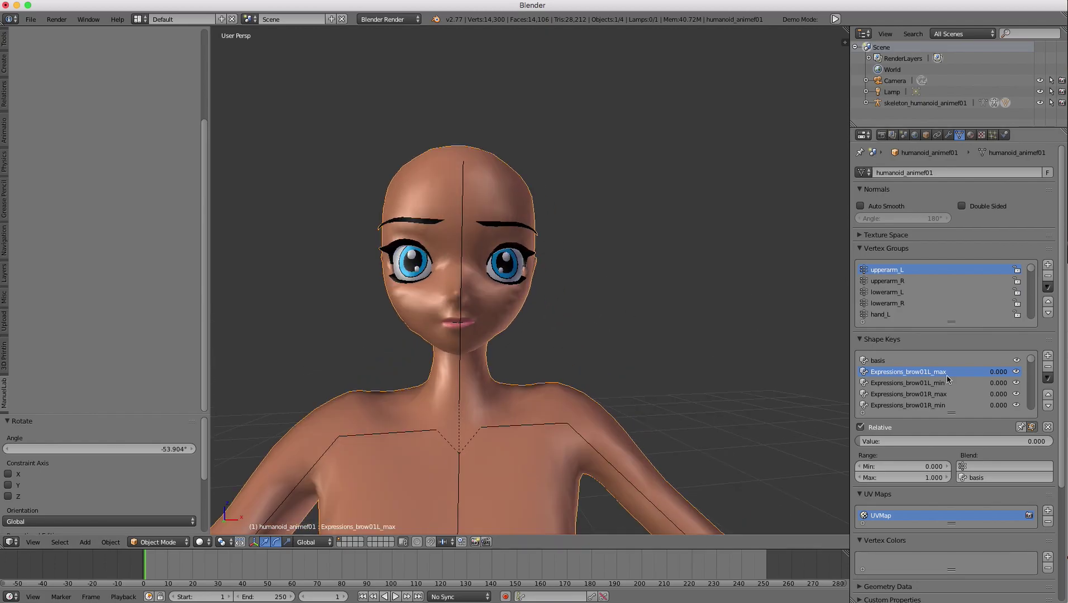
Test the Expressions_brow01L_max and Expressions_brow01L_min shape keys, returning each to 0, and select Expressions_brow01R_max.
{"action": "left_click_drag", "start_coordinate": [883, 441], "coordinate": [860, 442]}
{"action": "left_click", "coordinate": [940, 383]}
{"action": "left_click_drag", "start_coordinate": [950, 441], "coordinate": [860, 441]}
{"action": "left_click", "coordinate": [940, 394]}
{"action": "scroll", "coordinate": [929, 396], "scroll_direction": "down", "scroll_amount": 2}
{"action": "scroll", "coordinate": [929, 395], "scroll_direction": "down", "scroll_amount": 1}
Go through the following expression shape keys as far as Expressions_eyes02_max, leaving their values at 0.
{"action": "left_click", "coordinate": [929, 394]}
{"action": "scroll", "coordinate": [927, 385], "scroll_direction": "down", "scroll_amount": 4}
{"action": "left_click", "coordinate": [928, 394]}
{"action": "scroll", "coordinate": [946, 410], "scroll_direction": "down", "scroll_amount": 3}
{"action": "left_click", "coordinate": [931, 394]}
{"action": "scroll", "coordinate": [941, 392], "scroll_direction": "down", "scroll_amount": 3}
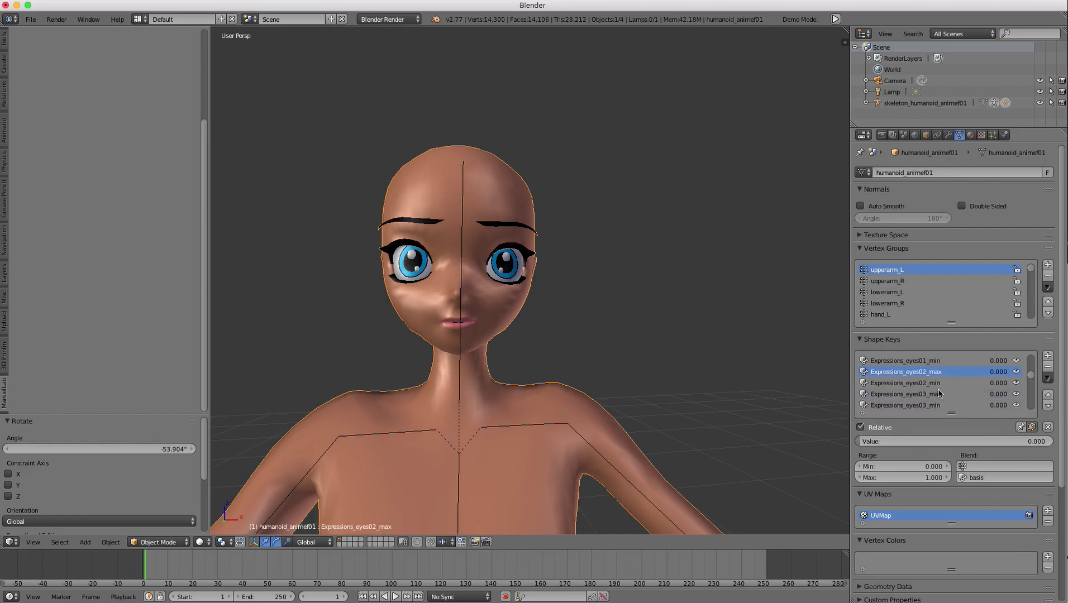
Test the Expressions_eyes02_min shape key and go through the eye shape keys that follow it.
{"action": "left_click", "coordinate": [928, 385]}
{"action": "left_click_drag", "start_coordinate": [888, 442], "coordinate": [1025, 441]}
{"action": "left_click", "coordinate": [928, 393]}
{"action": "scroll", "coordinate": [925, 407], "scroll_direction": "down", "scroll_amount": 2}
{"action": "left_click", "coordinate": [927, 396]}
{"action": "scroll", "coordinate": [916, 403], "scroll_direction": "down", "scroll_amount": 1}
{"action": "left_click", "coordinate": [921, 396]}
{"action": "scroll", "coordinate": [935, 400], "scroll_direction": "down", "scroll_amount": 2}
{"action": "scroll", "coordinate": [934, 402], "scroll_direction": "down", "scroll_amount": 2}
Go through the mouth01 and mouth02 shape keys and set Expressions_mouth04_max to 1.000.
{"action": "left_click", "coordinate": [916, 383]}
{"action": "left_click", "coordinate": [907, 394]}
{"action": "left_click", "coordinate": [925, 405]}
{"action": "scroll", "coordinate": [914, 409], "scroll_direction": "down", "scroll_amount": 2}
{"action": "left_click", "coordinate": [906, 394]}
{"action": "left_click", "coordinate": [909, 405]}
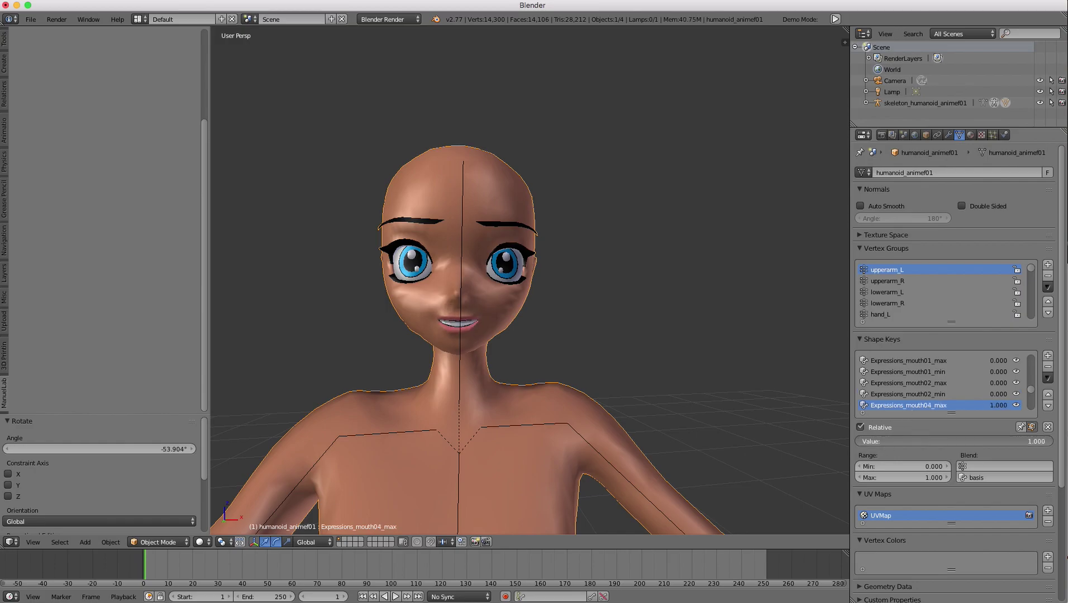
Set Expressions_mouth04_min to 1.000, keep Expressions_mouth05_min at 0 and select Expressions_mouth06_max.
{"action": "scroll", "coordinate": [942, 391], "scroll_direction": "down", "scroll_amount": 2}
{"action": "left_click", "coordinate": [931, 395]}
{"action": "left_click_drag", "start_coordinate": [911, 441], "coordinate": [1053, 441]}
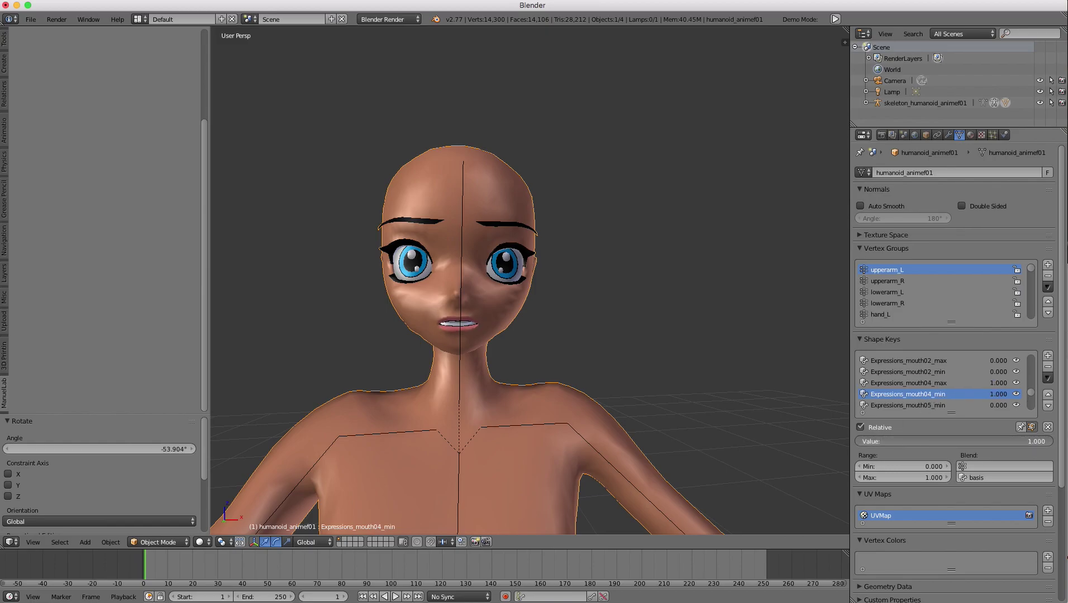
{"action": "scroll", "coordinate": [919, 386], "scroll_direction": "down", "scroll_amount": 1}
{"action": "left_click", "coordinate": [923, 394]}
{"action": "mouse_move", "coordinate": [863, 441]}
{"action": "left_mouse_down"}
{"action": "mouse_move", "coordinate": [1053, 441]}
{"action": "mouse_move", "coordinate": [867, 444]}
{"action": "left_mouse_up"}
{"action": "left_click", "coordinate": [915, 407]}
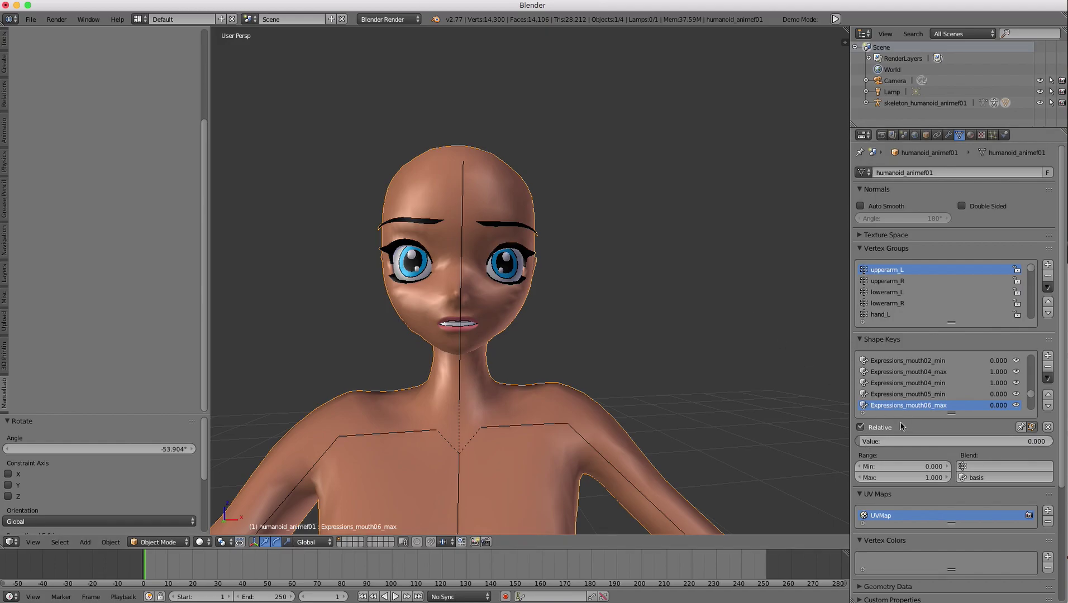
{"action": "scroll", "coordinate": [595, 307], "scroll_direction": "down", "scroll_amount": 3}
{"action": "middle_click_drag", "start_coordinate": [576, 327], "coordinate": [489, 245], "text": "shift"}
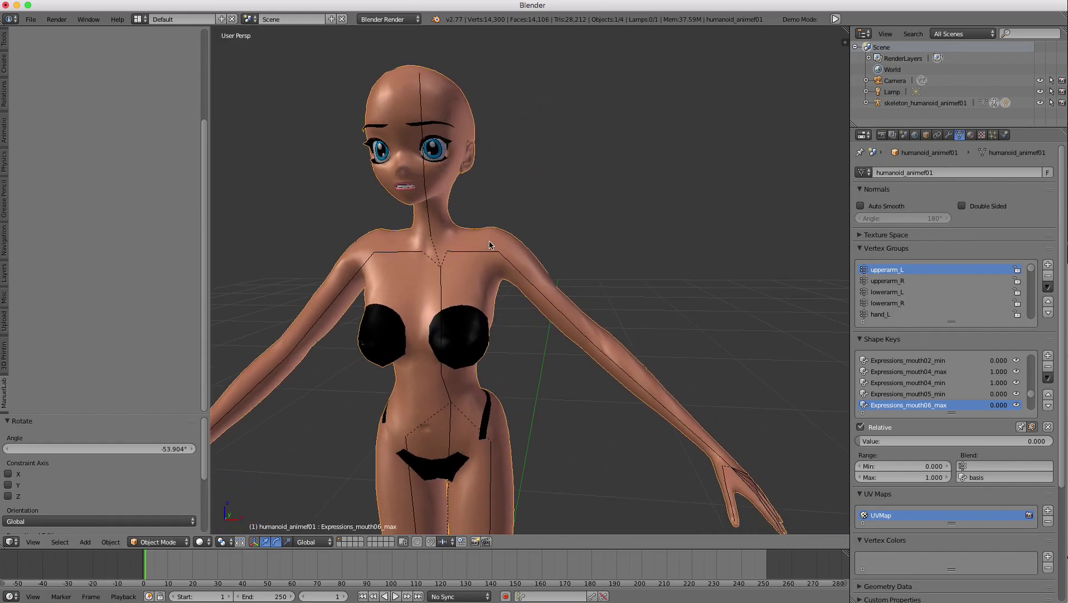
Switch to the web browser, look through the contents of the Manuel Bastioni Lab user guide and return to Blender.
{"action": "key", "text": "super+Tab"}
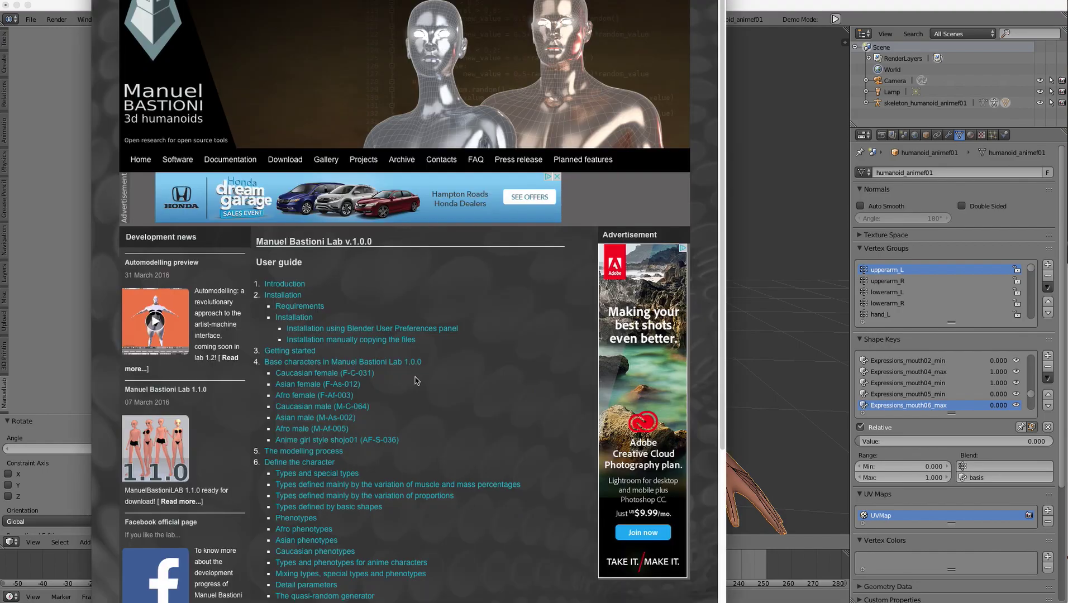
{"action": "scroll", "coordinate": [393, 353], "scroll_direction": "down", "scroll_amount": 10}
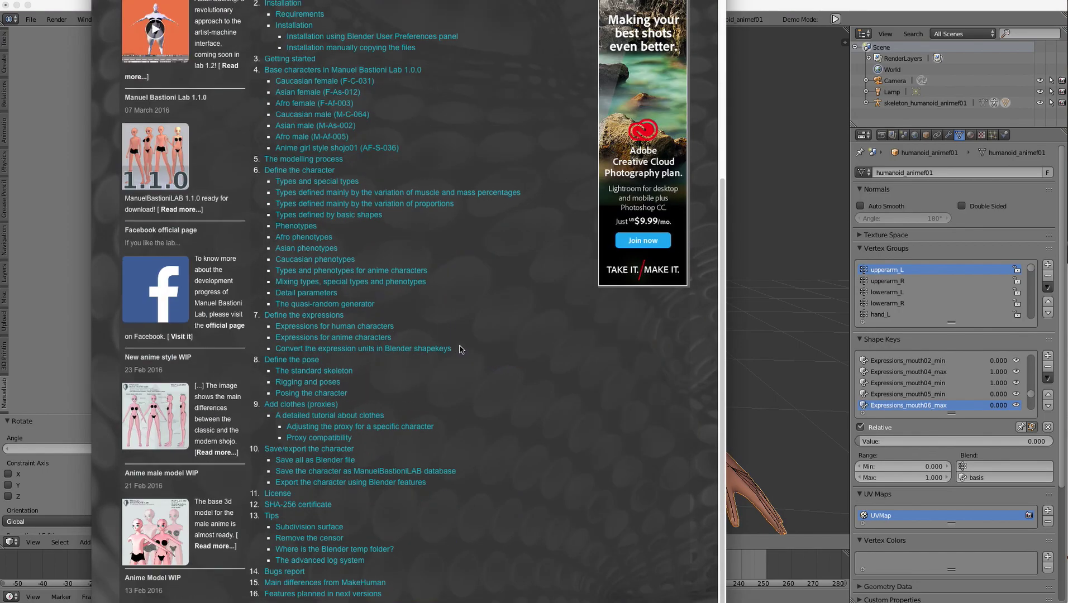
{"action": "scroll", "coordinate": [462, 356], "scroll_direction": "up", "scroll_amount": 4}
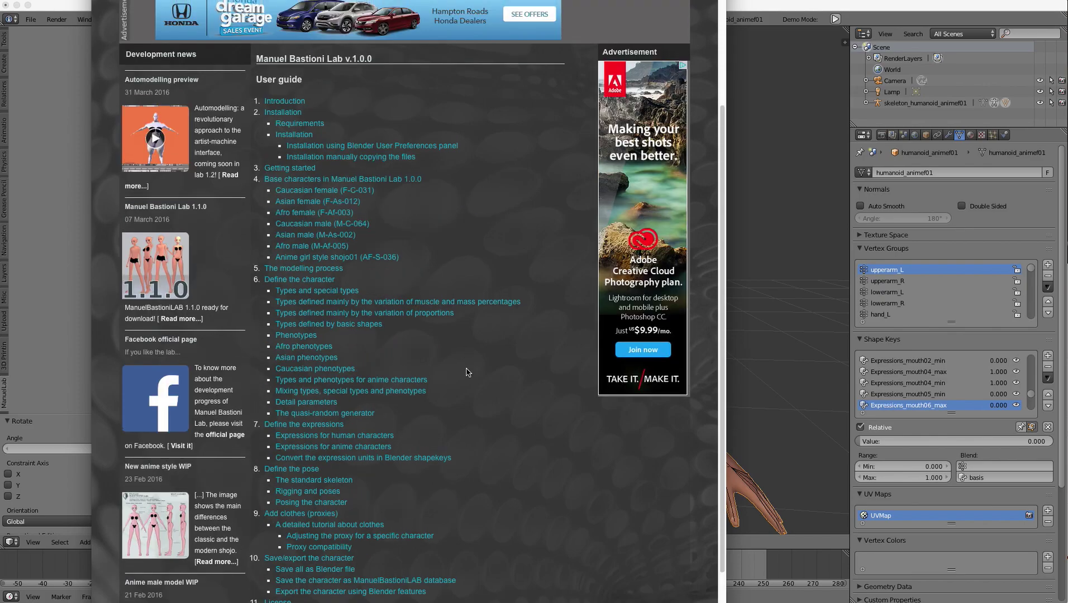
{"action": "scroll", "coordinate": [271, 471], "scroll_direction": "down", "scroll_amount": 4}
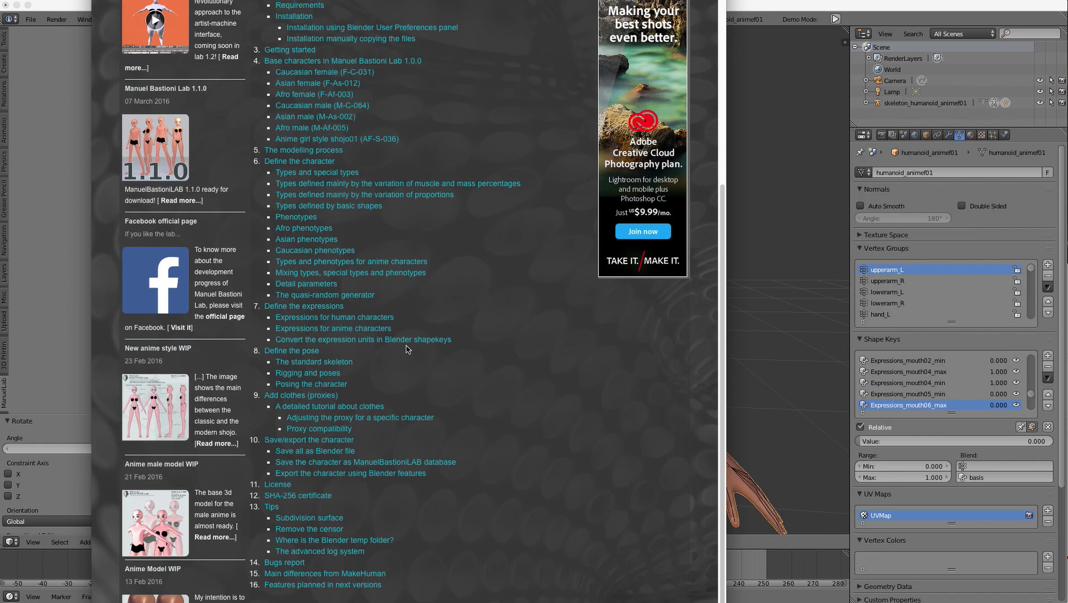
{"action": "scroll", "coordinate": [407, 350], "scroll_direction": "up", "scroll_amount": 2}
{"action": "scroll", "coordinate": [406, 351], "scroll_direction": "up", "scroll_amount": 1}
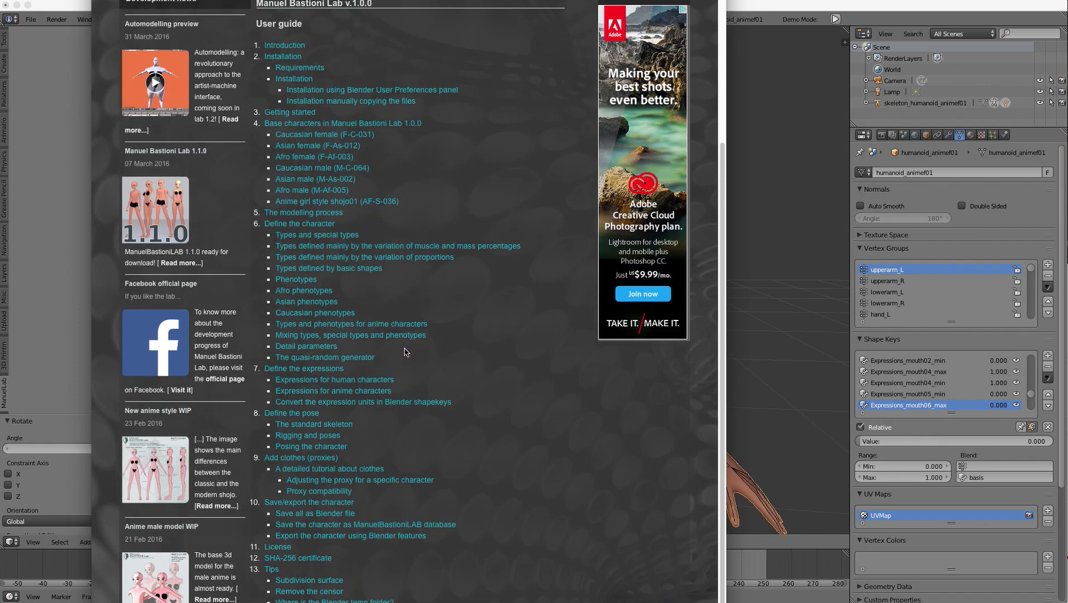
{"action": "left_click", "coordinate": [754, 334]}
View the posed anime character from the front and revisit the top of the Manuel Bastioni Lab user guide page.
{"action": "scroll", "coordinate": [564, 304], "scroll_direction": "down", "scroll_amount": 3}
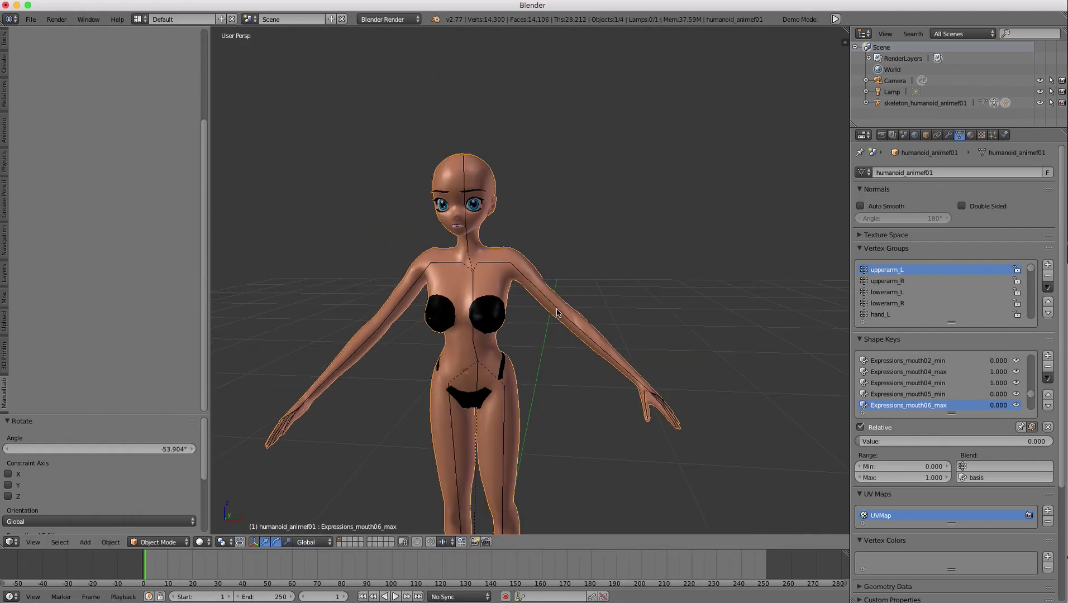
{"action": "middle_click_drag", "start_coordinate": [546, 324], "coordinate": [589, 296], "text": "shift"}
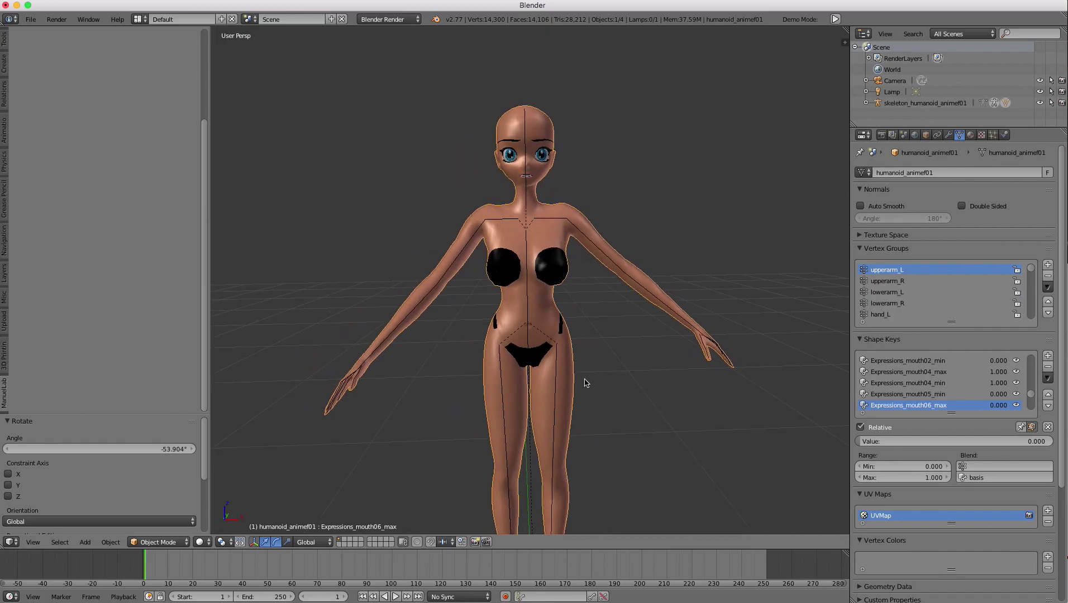
{"action": "key", "text": "super+Tab"}
{"action": "scroll", "coordinate": [346, 272], "scroll_direction": "up", "scroll_amount": 4}
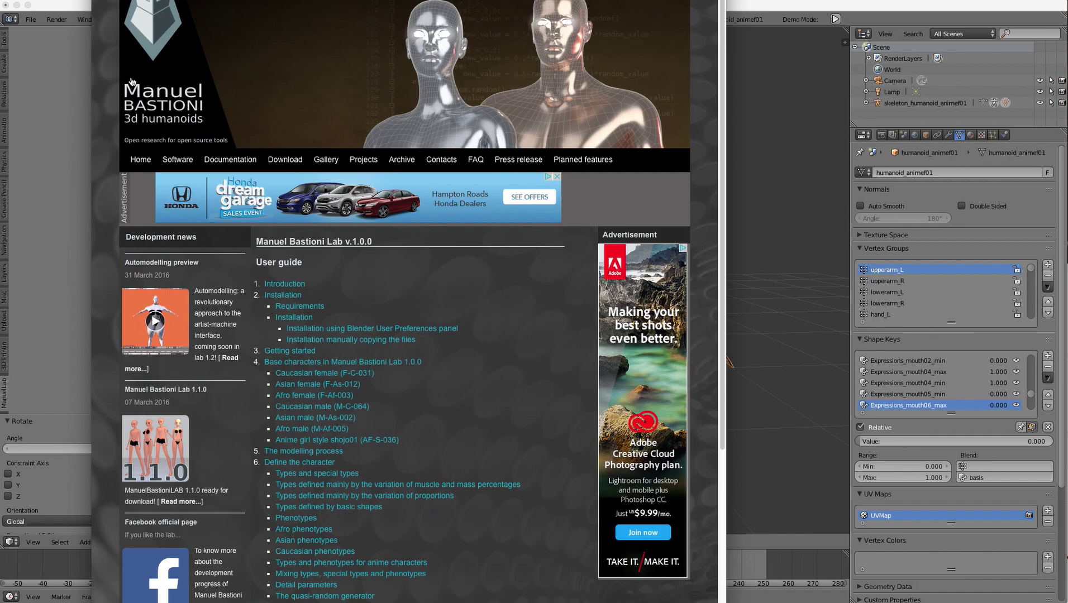
{"action": "left_click", "coordinate": [800, 207]}
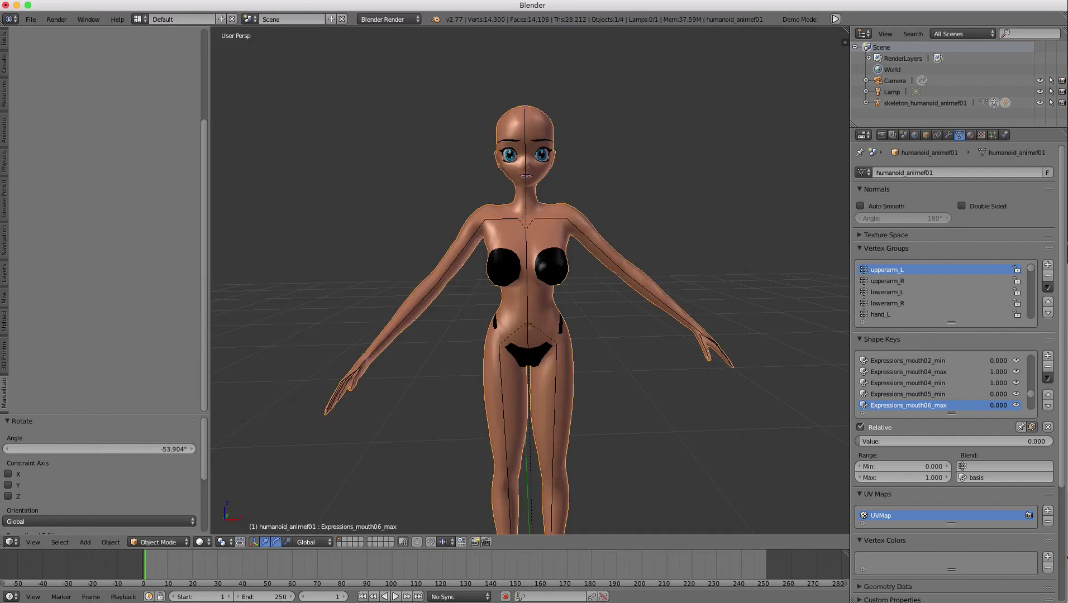